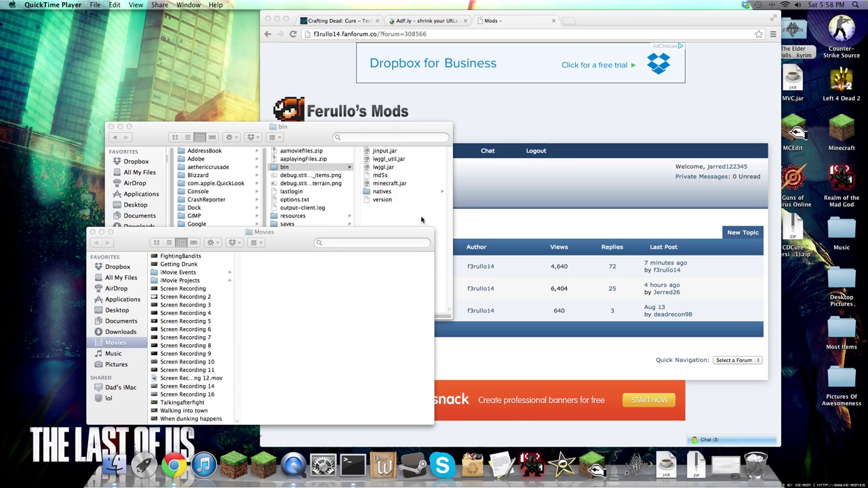
left_click(420, 219)
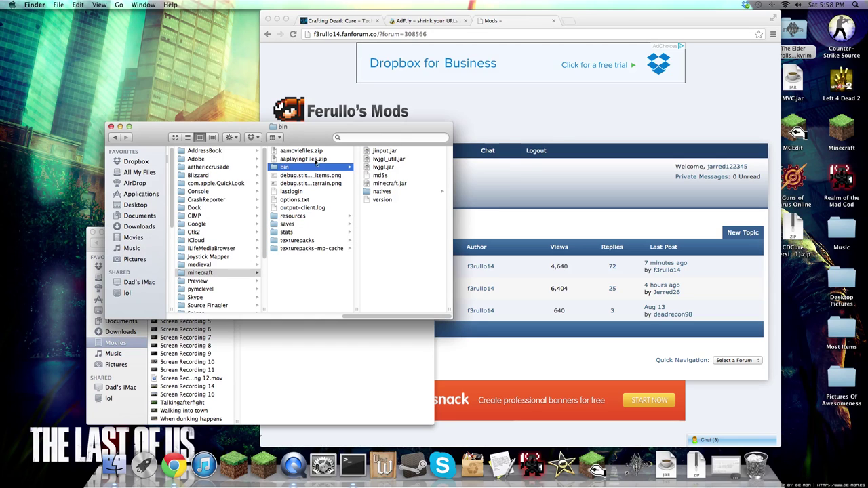
right_click(391, 185)
left_click(365, 271)
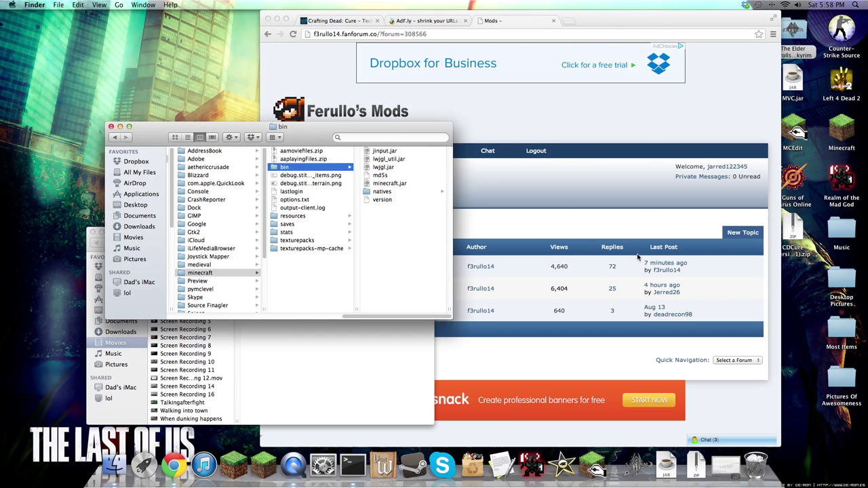
left_click(409, 23)
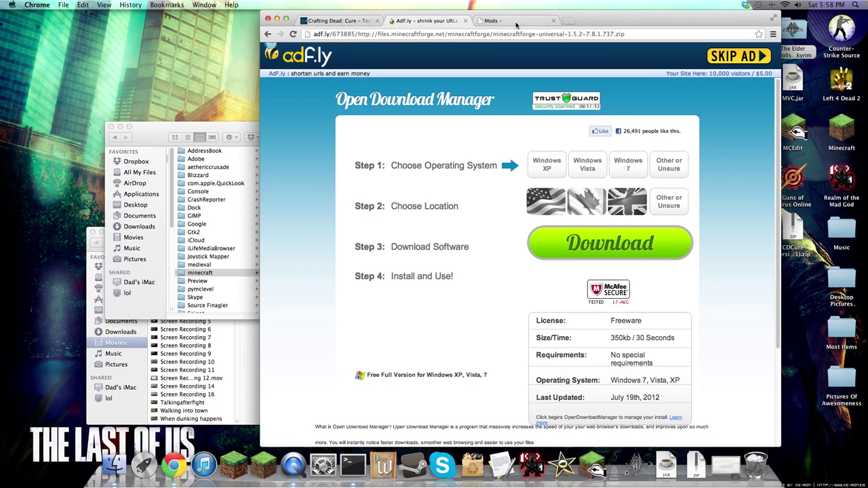
left_click_drag(582, 21, 722, 5)
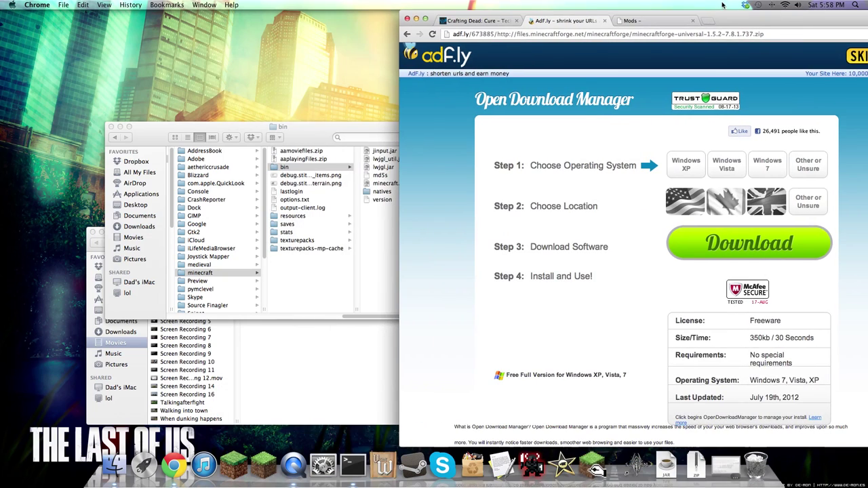
left_click(352, 313)
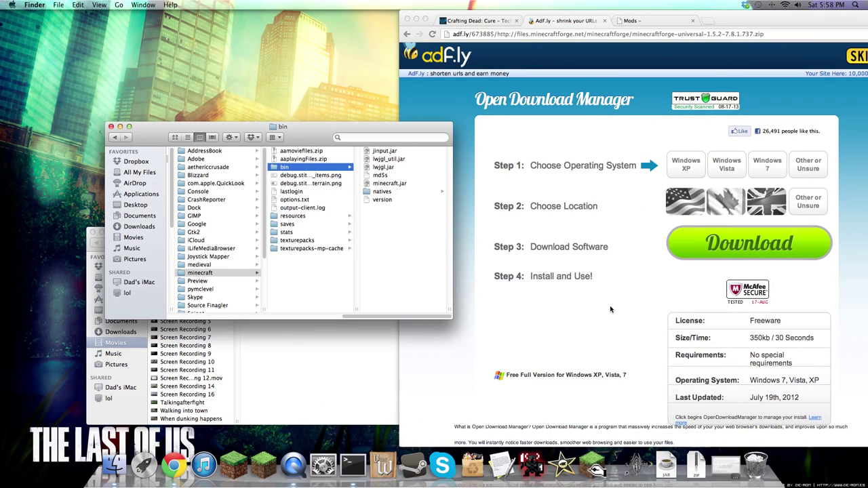
From the Crafting Dead: Cure modpack page, open the Technic download page in a new tab and switch to it
left_click(475, 20)
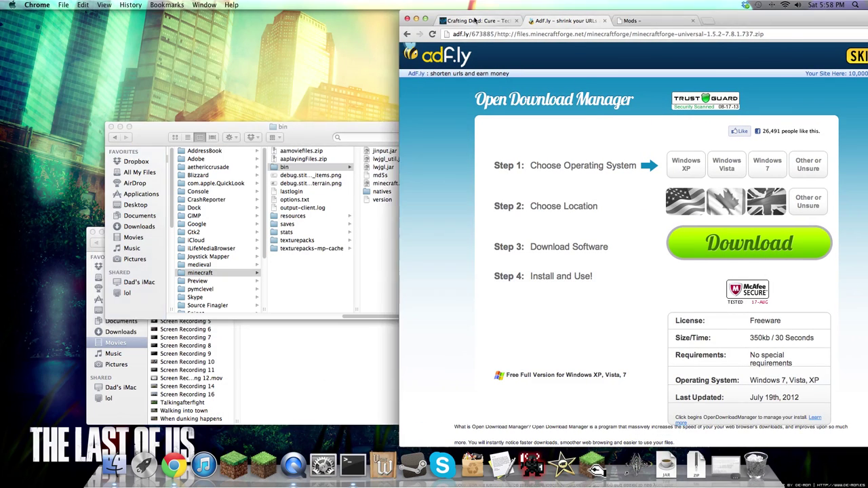
left_click(813, 34)
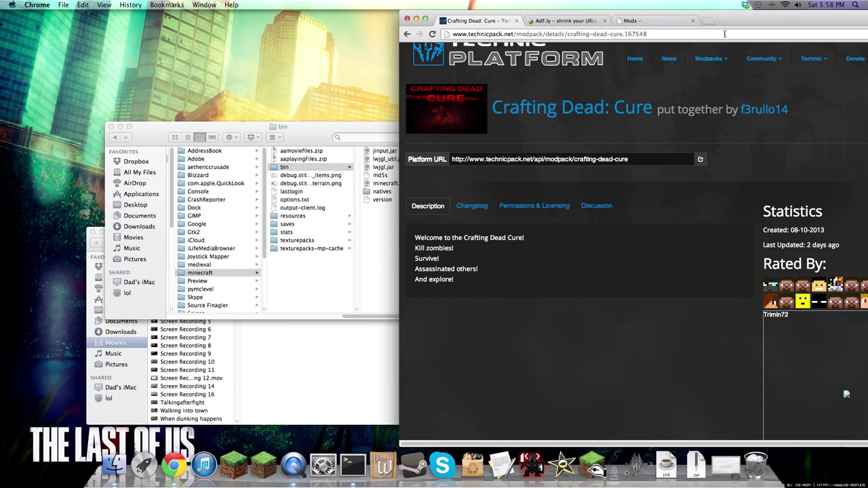
left_click_drag(814, 25, 560, 31)
right_click(613, 62)
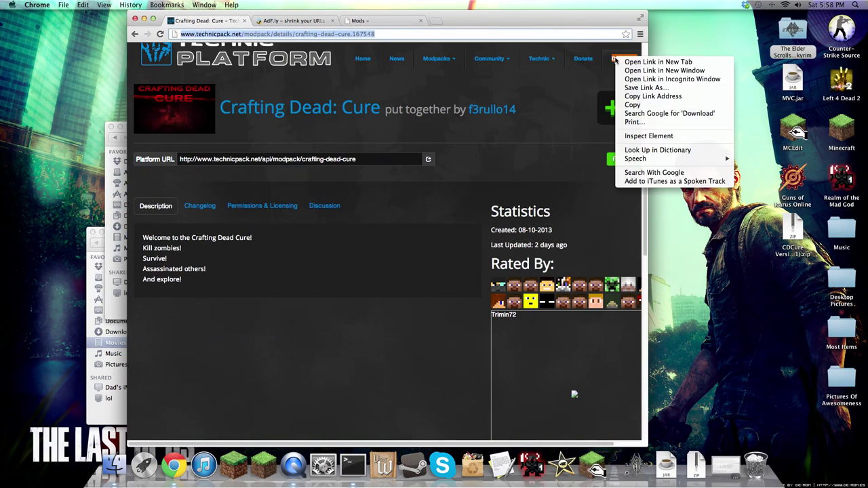
left_click(651, 65)
left_click(291, 22)
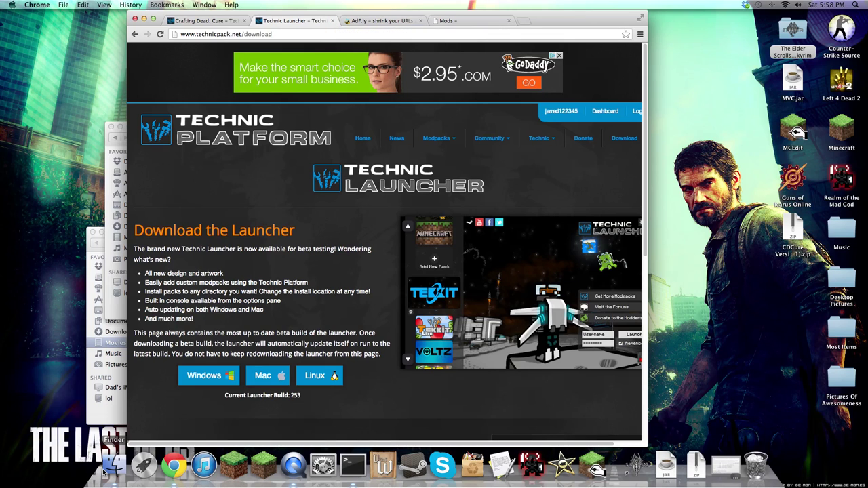
Close the Finder window showing the bin folder and return to the browser
left_click(105, 473)
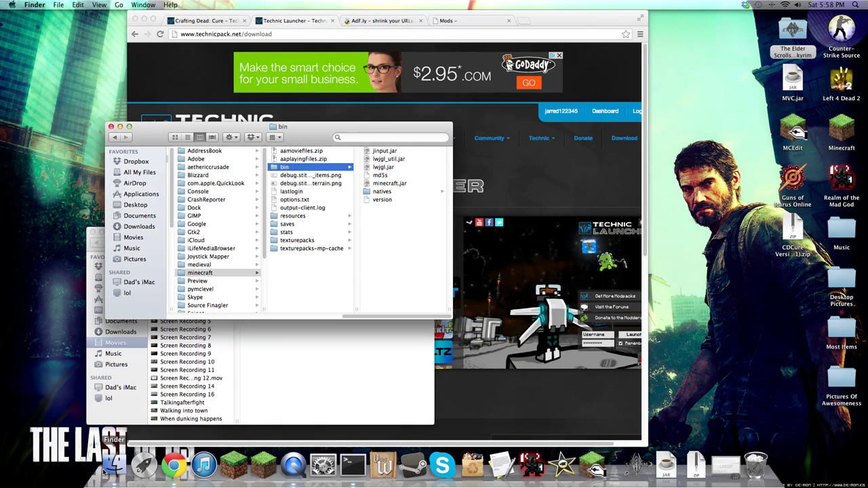
left_click(111, 126)
left_click(182, 87)
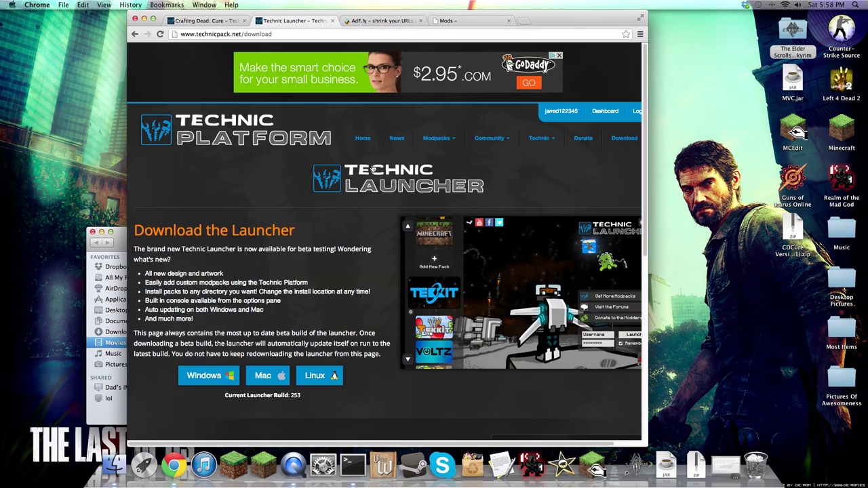
Close the Technic Launcher download tab and return to the Crafting Dead: Cure modpack page
left_click(203, 20)
left_click(288, 20)
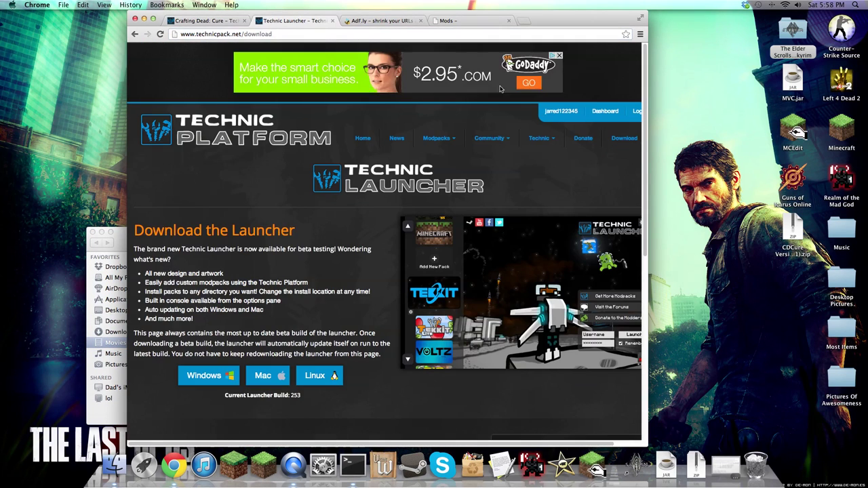
left_click(546, 138)
mouse_move(441, 139)
left_click(441, 155)
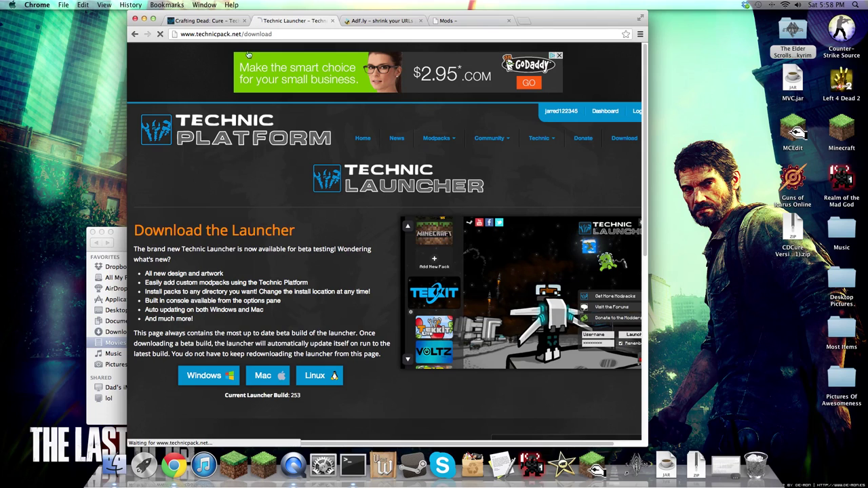
left_click(332, 21)
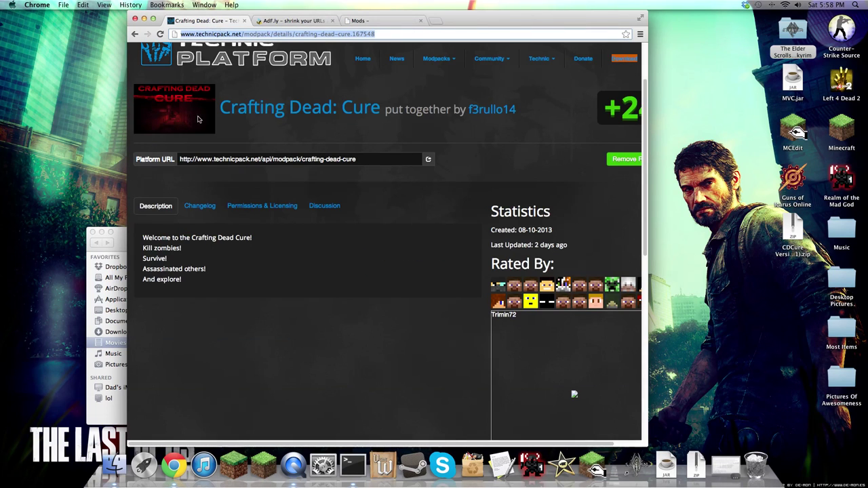
left_click_drag(473, 17, 493, 17)
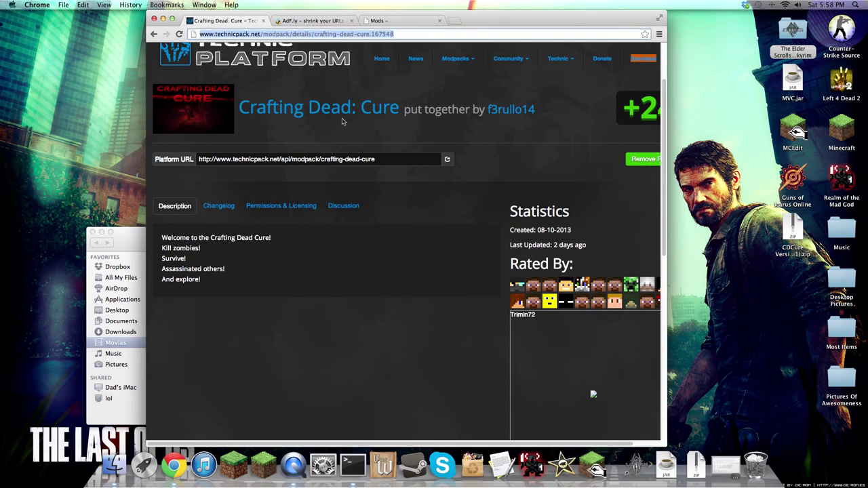
Copy the Crafting Dead: Cure platform URL, paste it into the Technic Launcher's Add New Pack dialog, and dismiss the dialog
left_click(399, 163)
key("super+c")
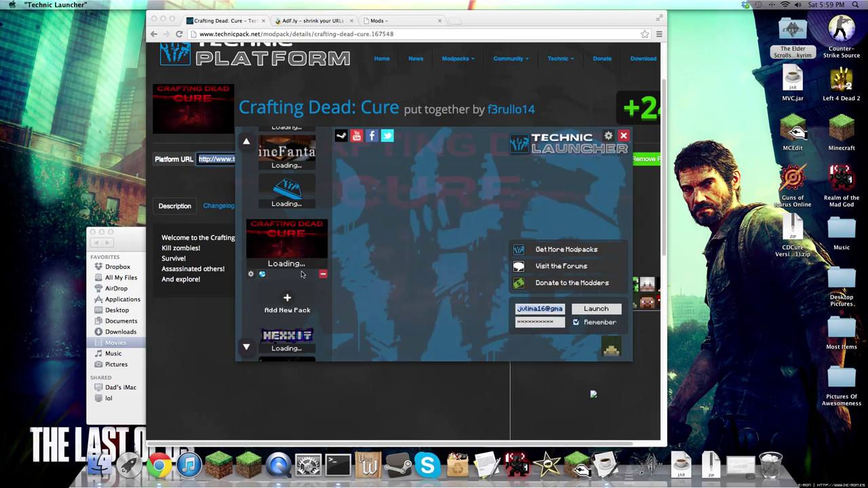
scroll(290, 298, "up", 7)
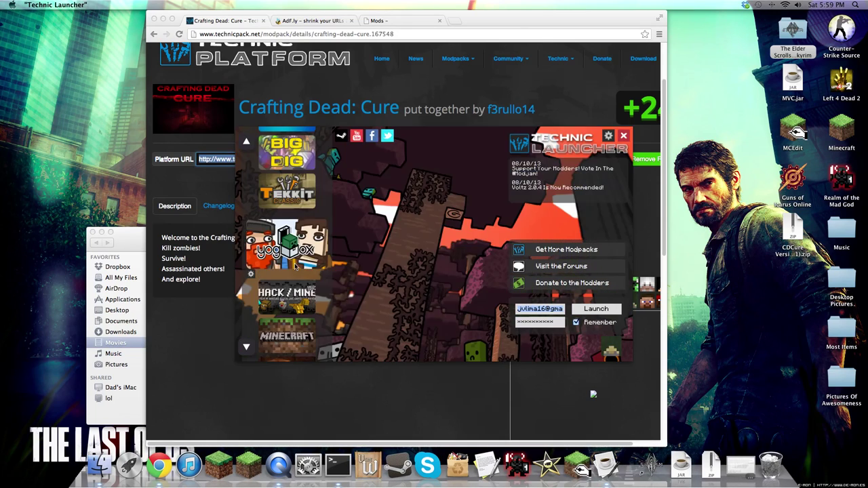
scroll(295, 272, "up", 5)
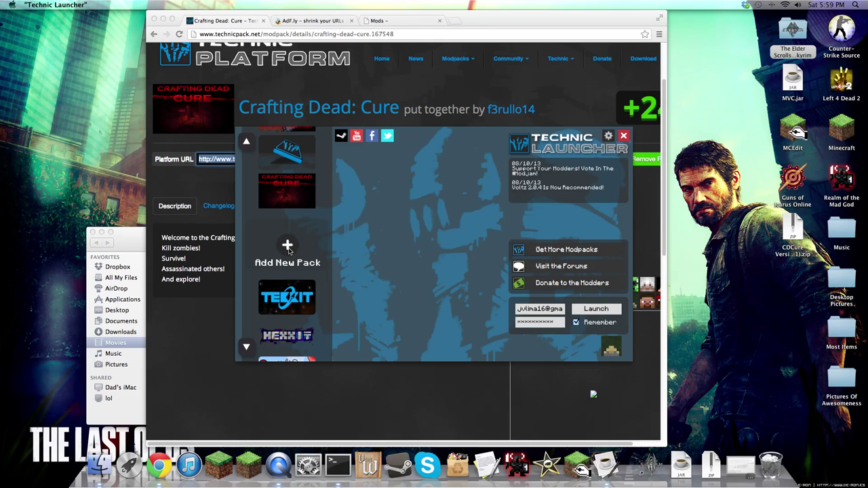
left_click(287, 247)
key("super+v")
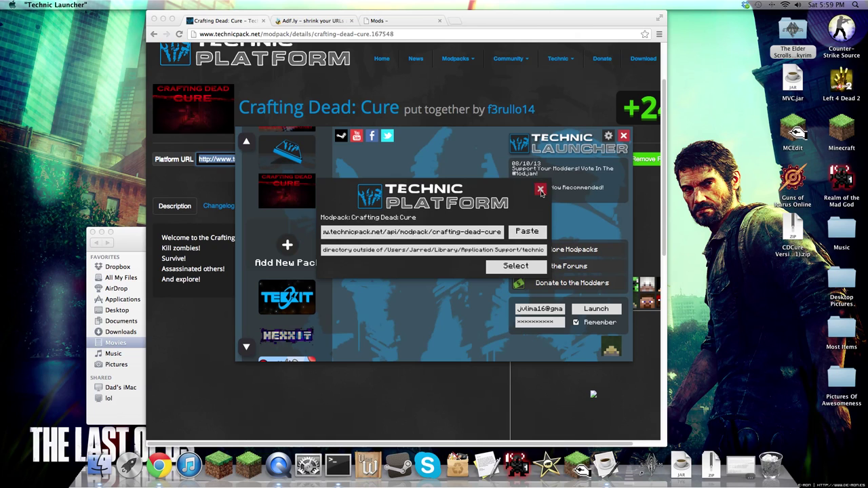
left_click(540, 190)
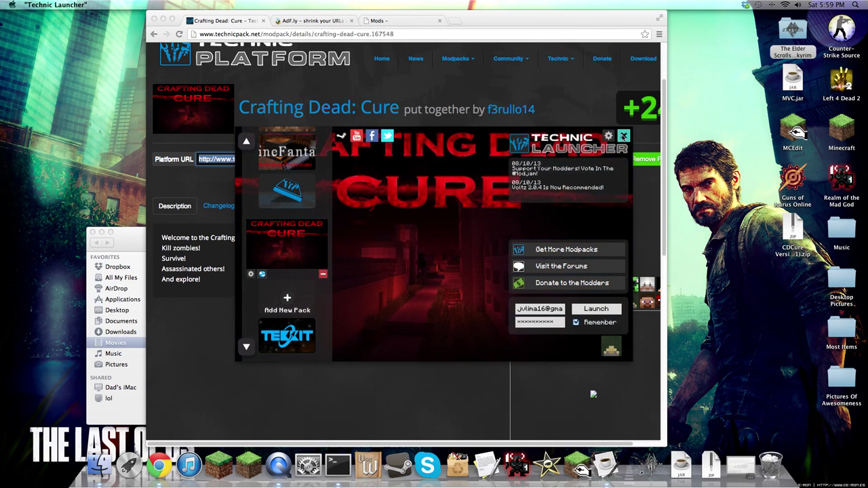
Close the Technic Launcher and the Crafting Dead: Cure browser tab, leaving the AdF.ly Minecraft Forge page open
left_click(623, 136)
left_click(263, 20)
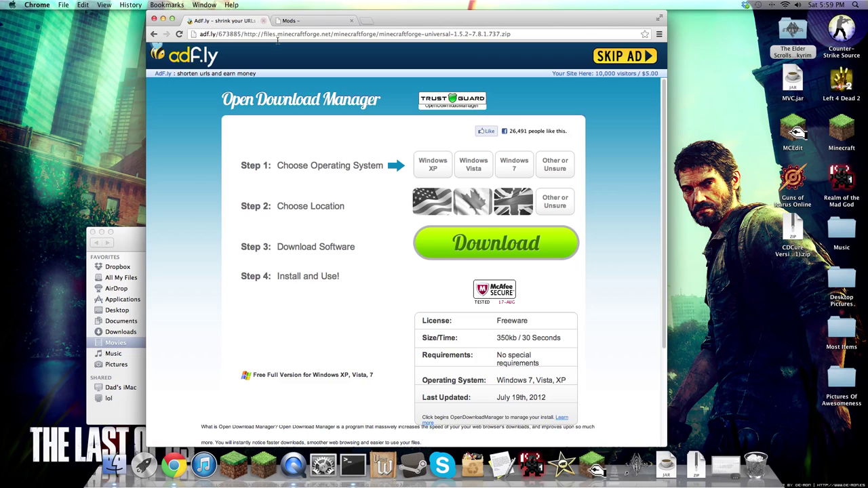
left_click_drag(463, 10, 547, 10)
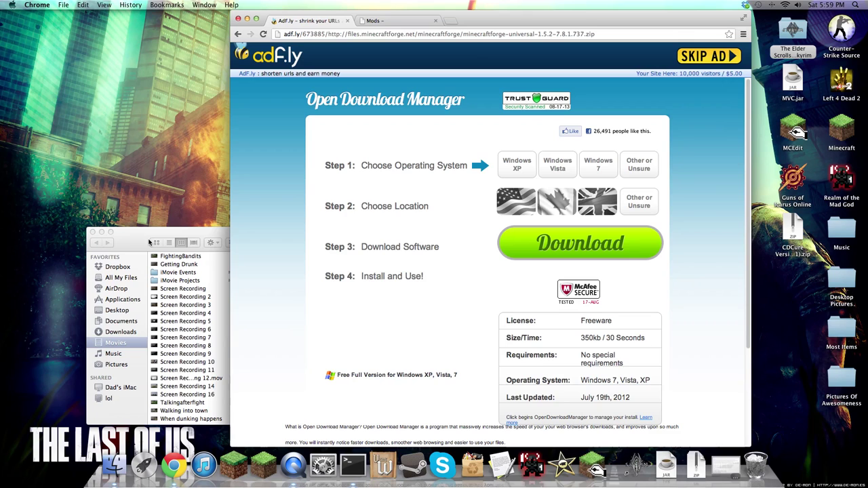
Switch to Finder and open the hidden user Library folder
left_click(176, 223)
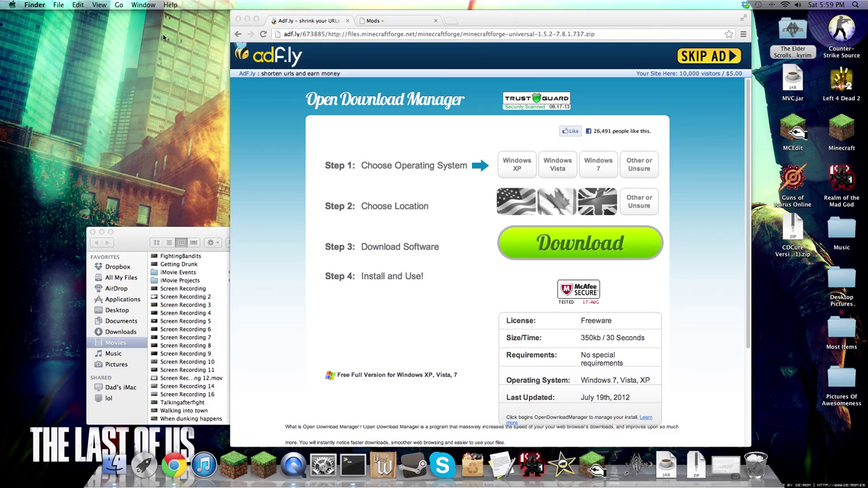
left_click(143, 4)
mouse_move(118, 5)
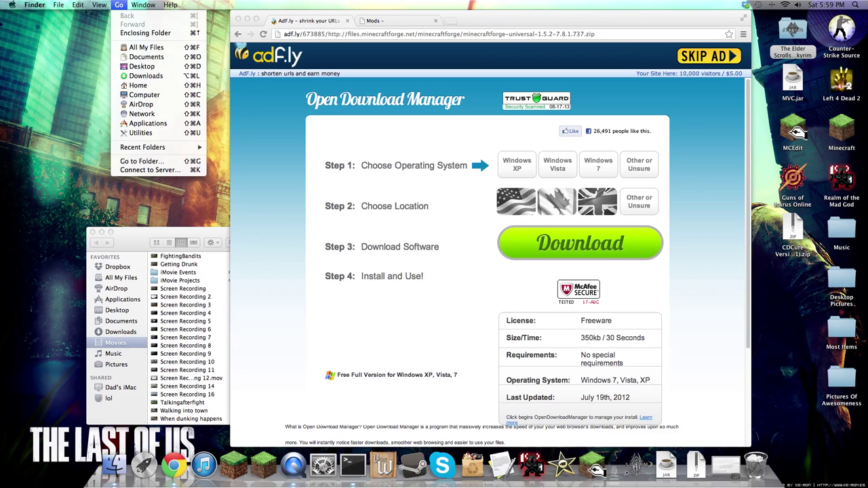
left_click(18, 469)
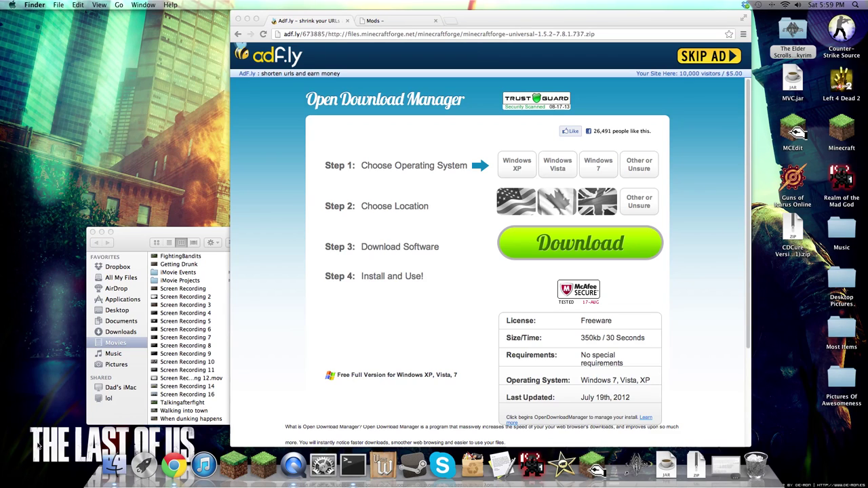
left_click(118, 5)
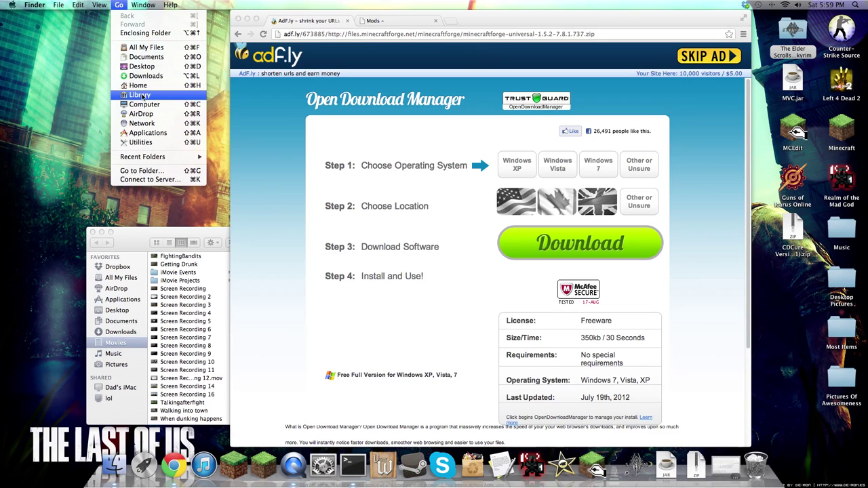
left_click(139, 95, "alt")
left_click(118, 5)
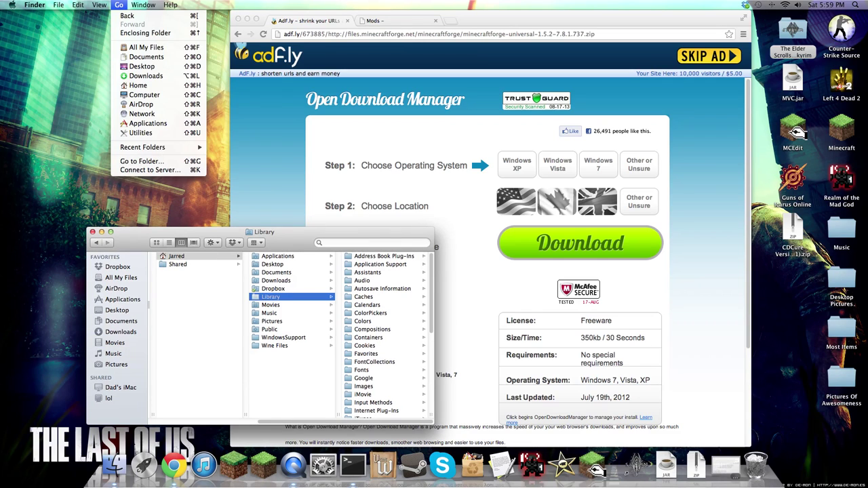
key("alt")
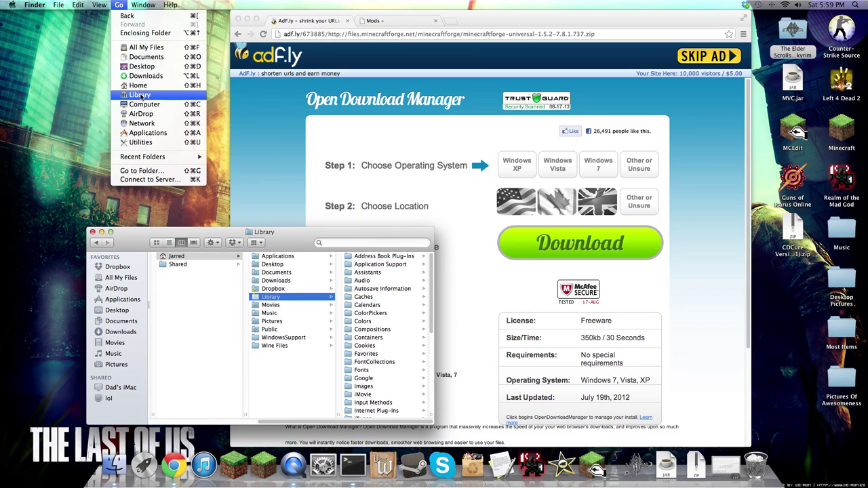
left_click(382, 269)
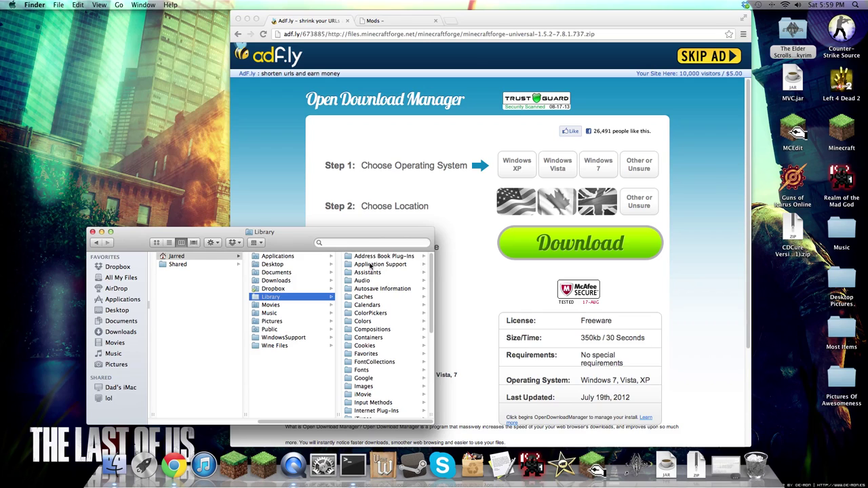
Open the minecraft folder inside Library's Application Support folder
left_click(379, 265)
left_click(375, 370)
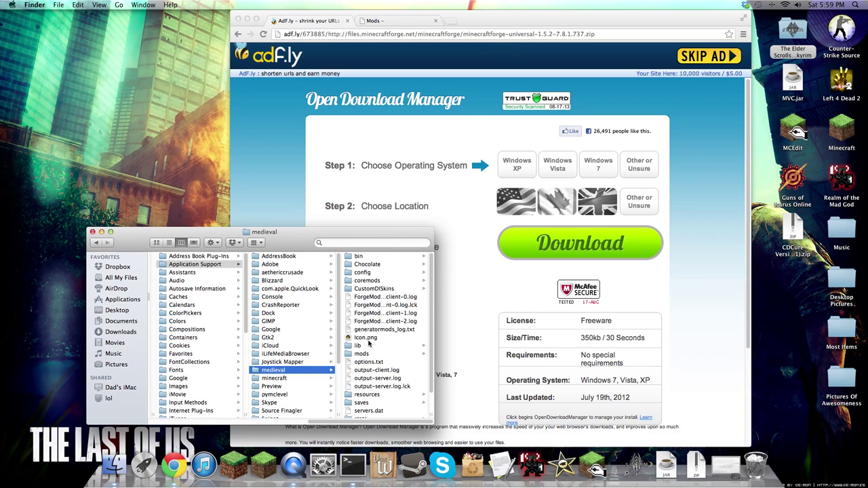
left_click(366, 338)
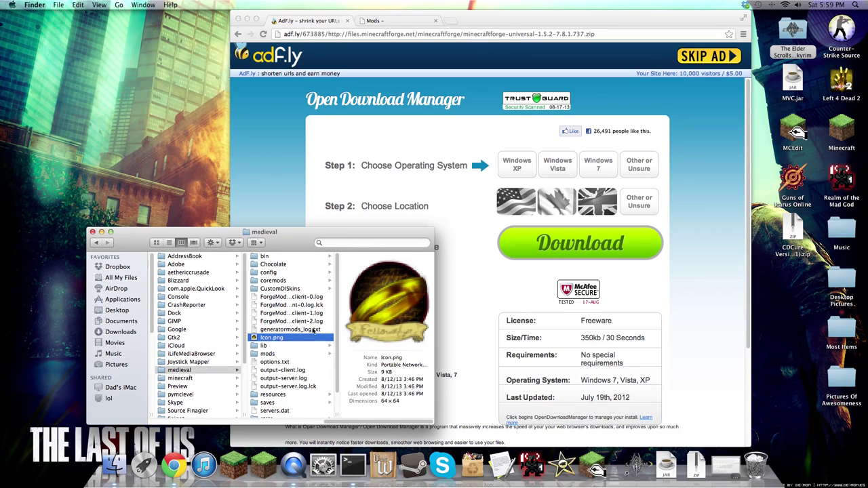
left_click(181, 354)
left_click(190, 346)
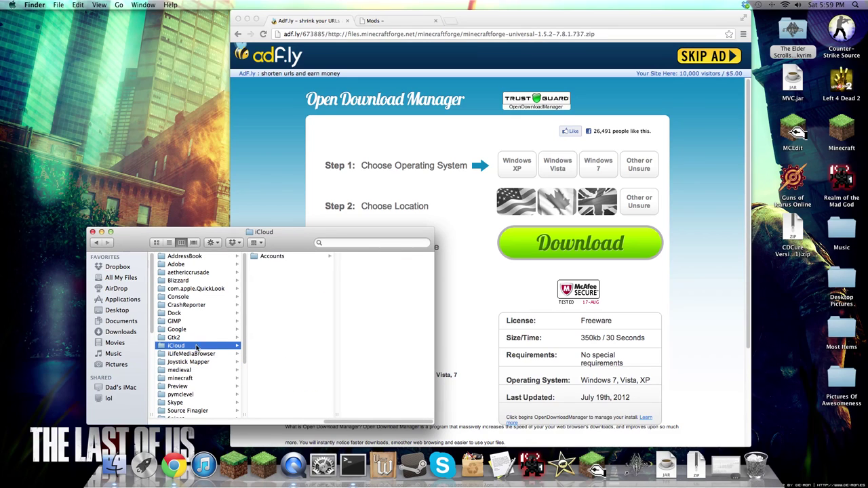
scroll(198, 353, "down", 1)
left_click(201, 370)
Look through the minecraft folder's contents, including the bin folder and the aamoviefiles.zip and aaplayingFiles.zip archives
left_click(268, 272)
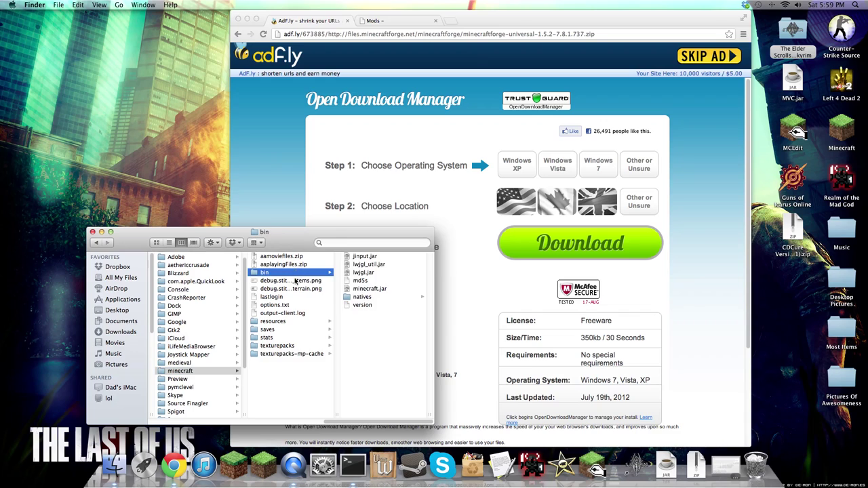
left_click_drag(316, 357, 295, 258)
left_click(302, 392)
left_click(284, 265)
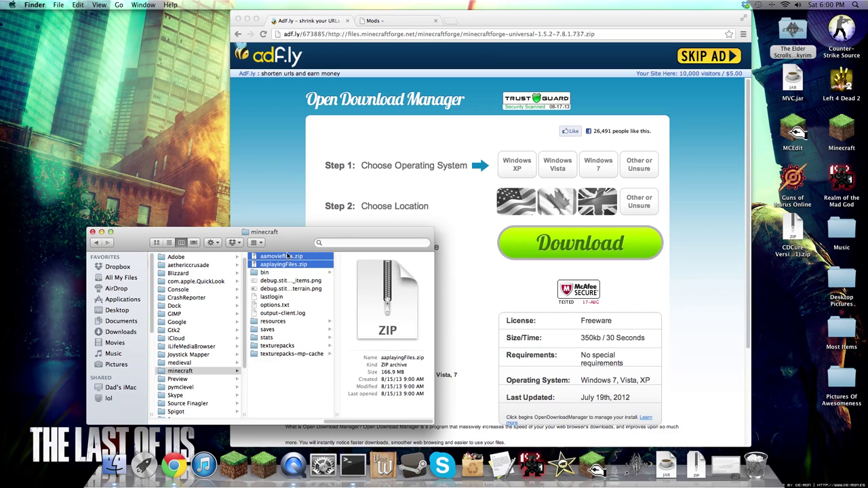
left_click(292, 391)
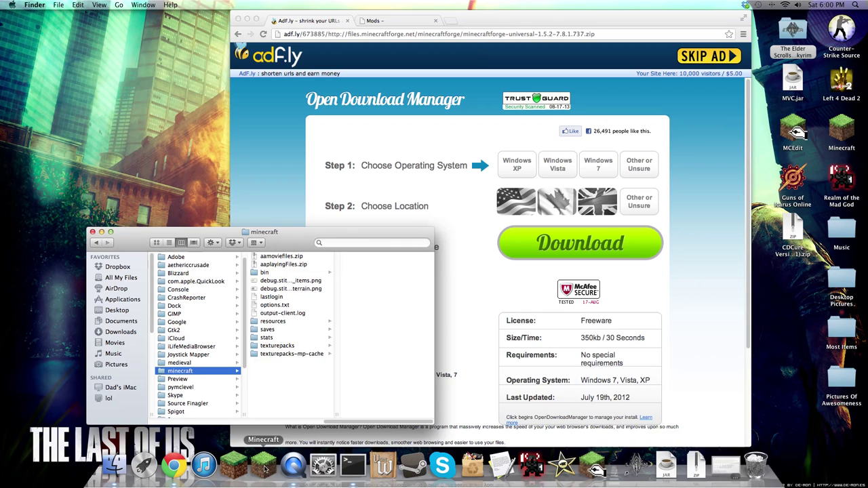
Open the minecraft folder's bin folder, and skip the AdF.ly ad in Chrome to download the Minecraft Forge 1.5.2 zip
left_click(288, 273)
left_click(672, 101)
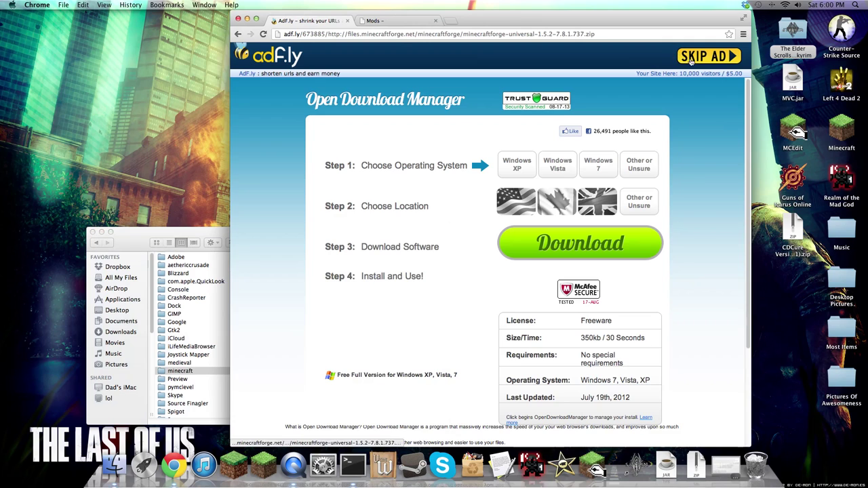
left_click(692, 60)
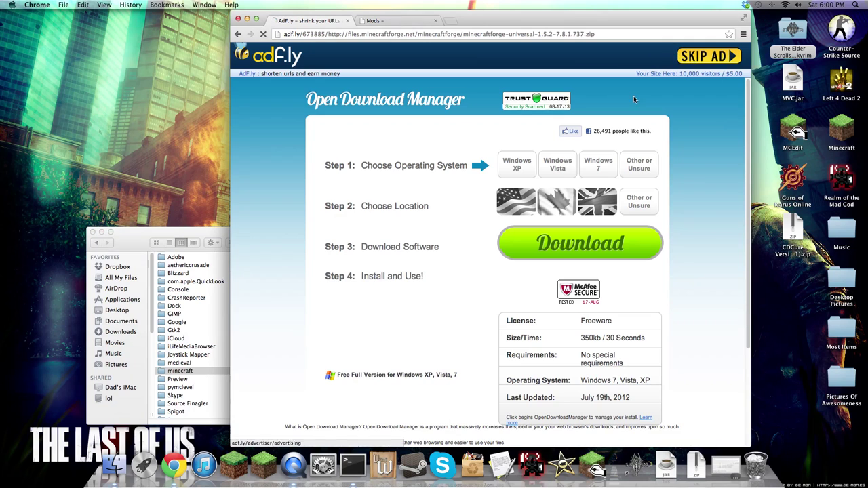
Open the Crafting Dead: Cure topic from the Mods forum, close the AdF.ly tab and find the topic's Downloads section
left_click(376, 20)
left_click(316, 264)
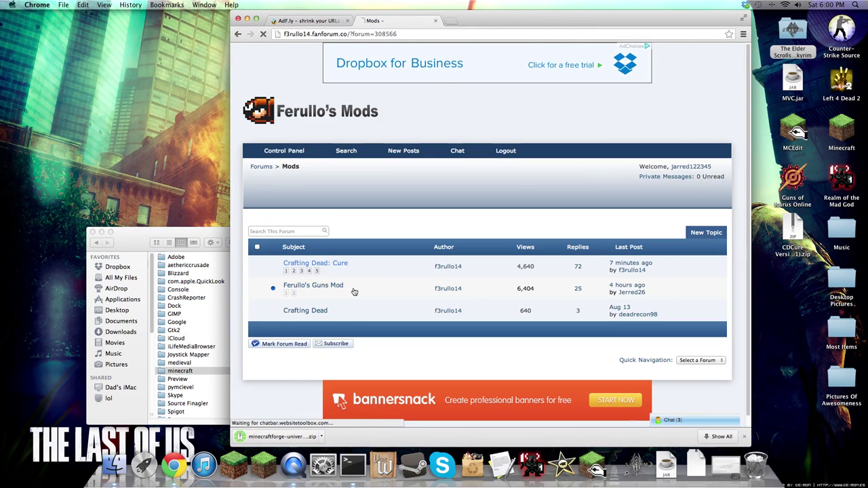
left_click(348, 21)
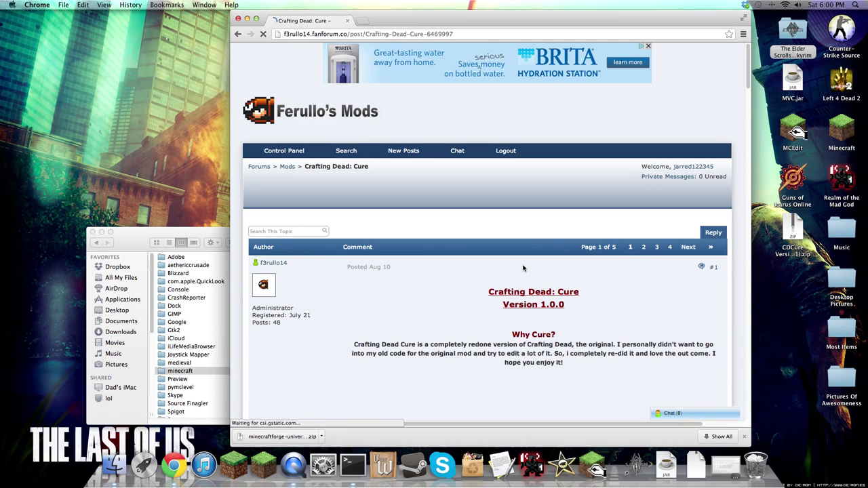
scroll(637, 327, "down", 5)
scroll(628, 330, "down", 10)
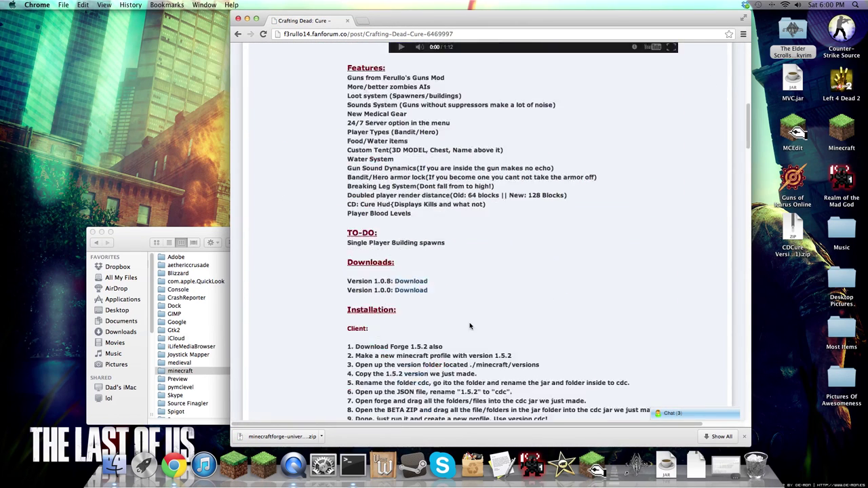
scroll(416, 230, "up", 5)
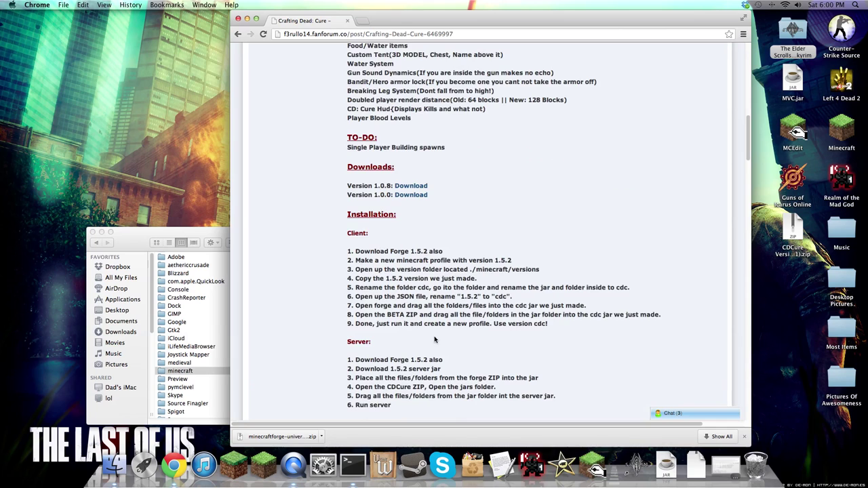
Follow the Version 1.0.8 download link and skip the adfoc.us ad to download the CDCure zip from MediaFire
left_click(416, 226)
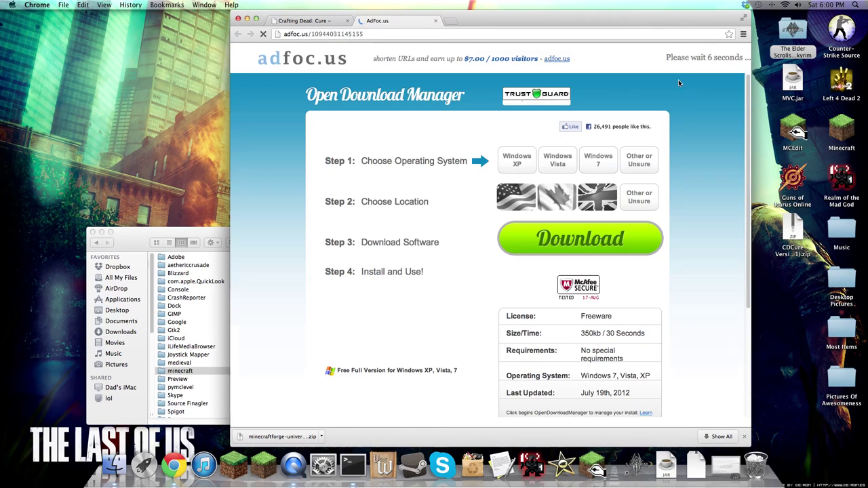
left_click_drag(591, 22, 633, 21)
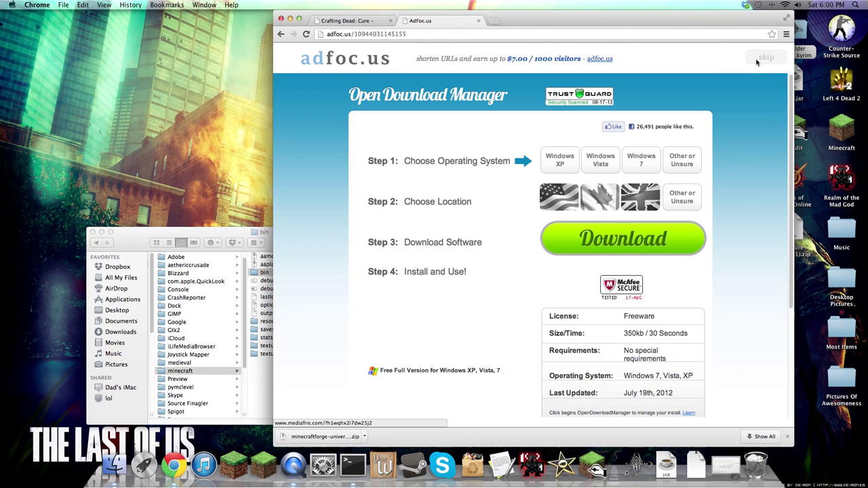
left_click(763, 57)
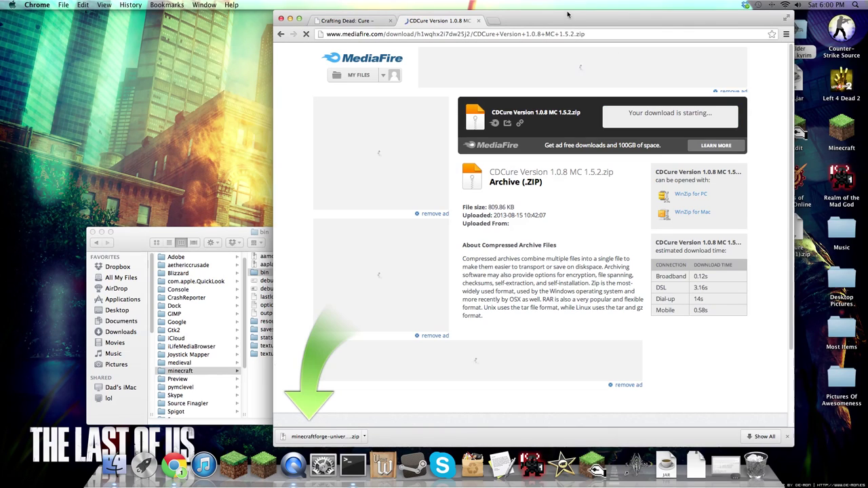
Place the downloaded CDCure and Minecraft Forge zips on the desktop and close the browser window
left_click_drag(568, 15, 698, 15)
left_click_drag(438, 437, 148, 45)
left_click_drag(518, 436, 178, 39)
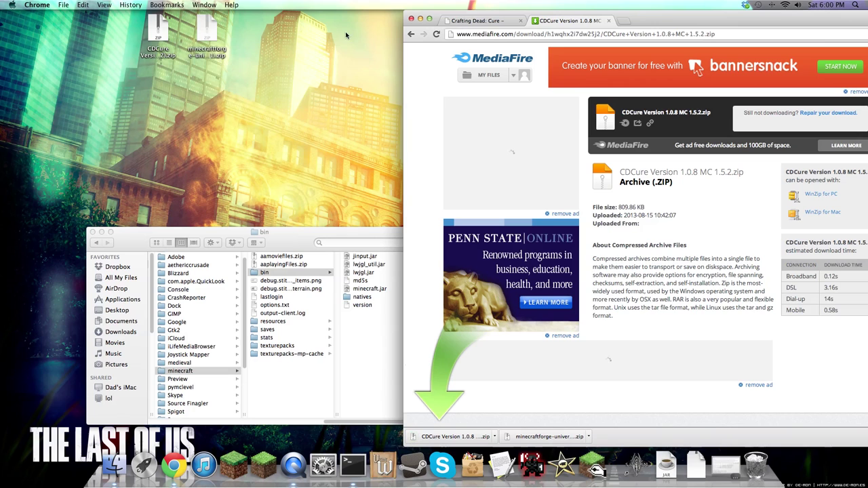
left_click(410, 19)
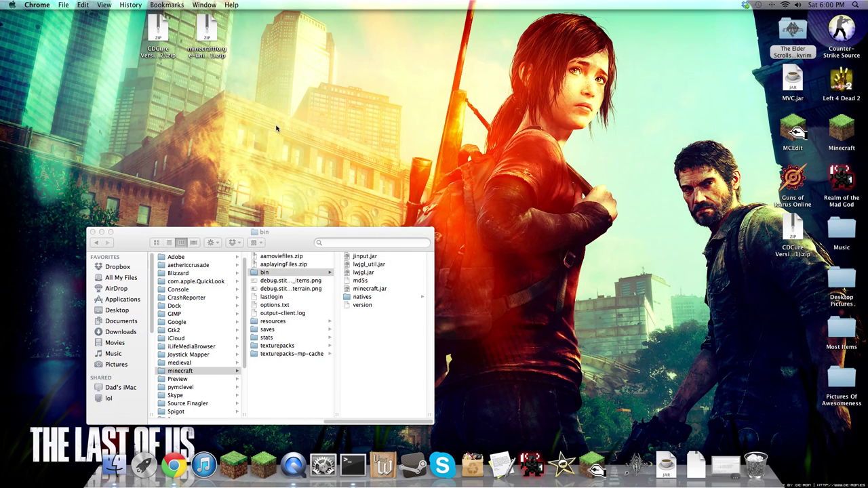
Extract both zips on the desktop and move the CDCure and minecraftforge folders clear of the archives
left_click_drag(231, 113, 136, 36)
double_click(203, 37)
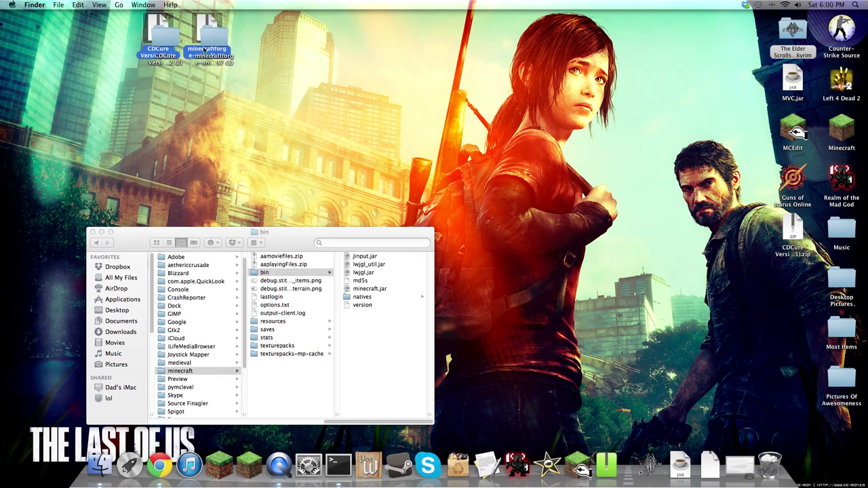
left_click_drag(175, 42, 267, 53)
left_click_drag(219, 40, 309, 83)
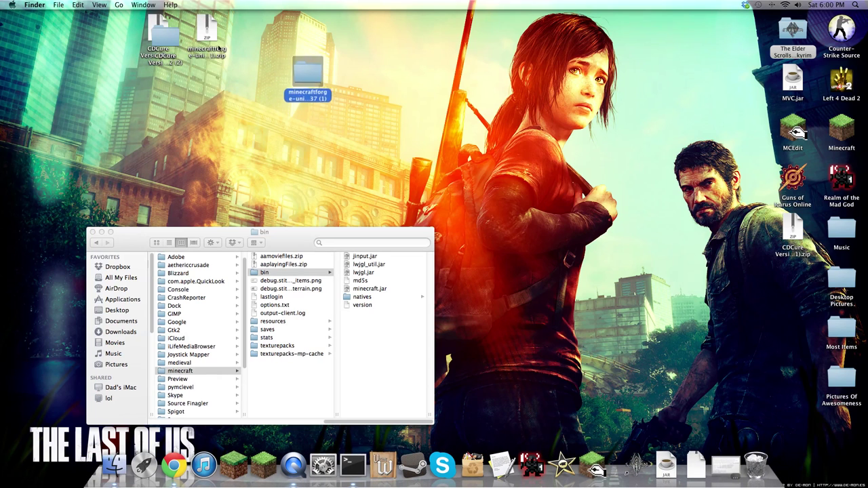
left_click_drag(157, 39, 248, 82)
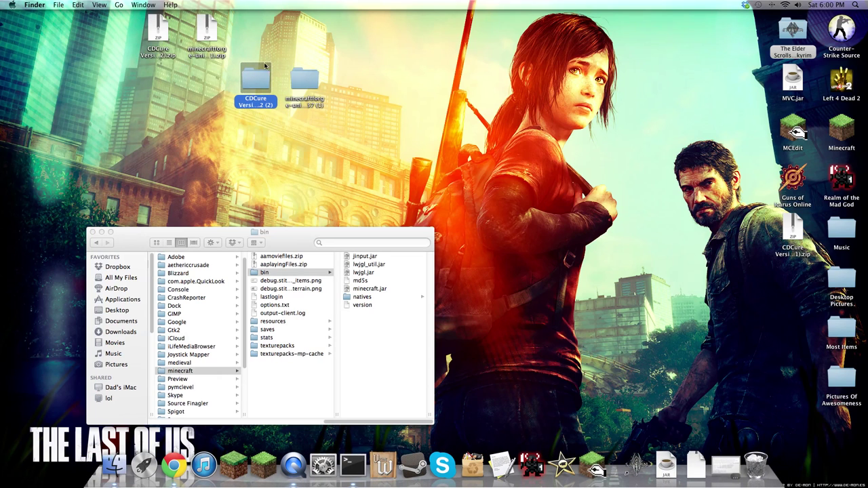
Open the extracted minecraftforge folder, select all its contents and place its window beside the bin window
double_click(303, 81)
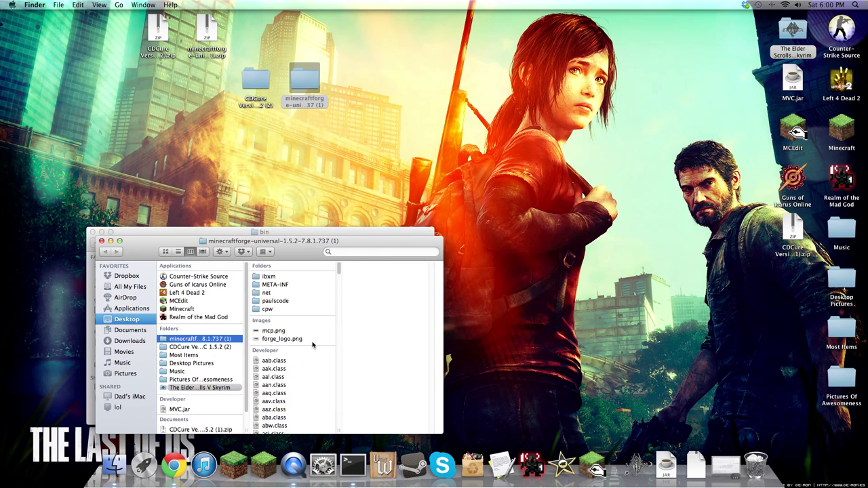
left_click(274, 330)
key("super+a")
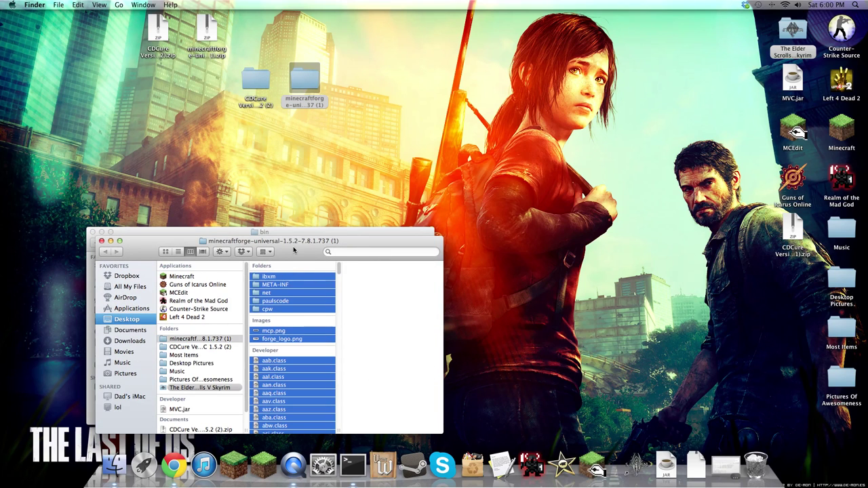
left_click_drag(297, 242, 648, 124)
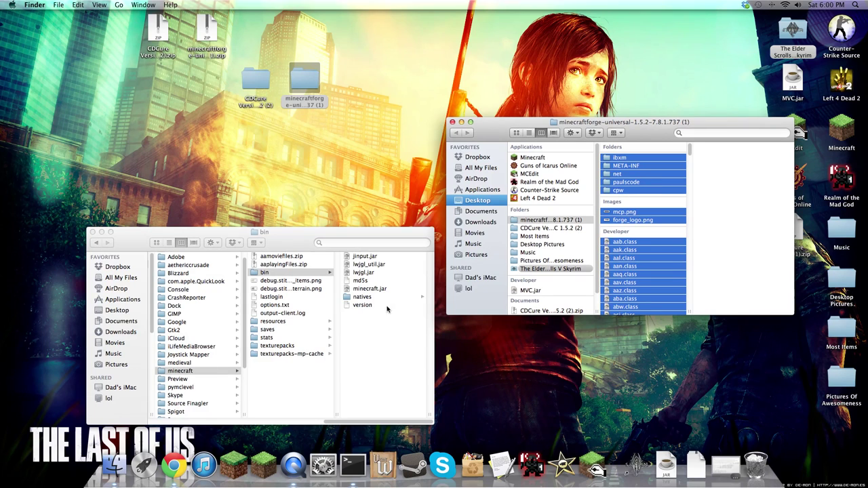
Extract minecraft.jar inside the bin folder and move the bin window clear of the Forge window
right_click(377, 288)
mouse_move(404, 299)
left_click(550, 323)
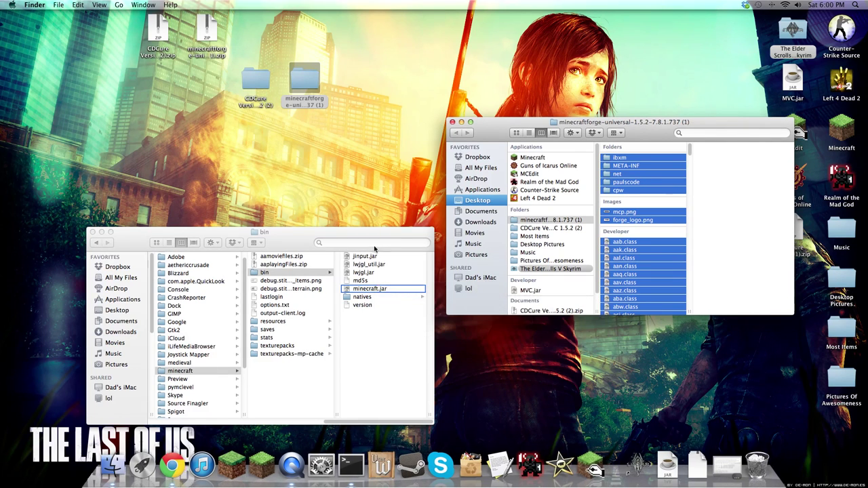
left_click_drag(376, 233, 298, 183)
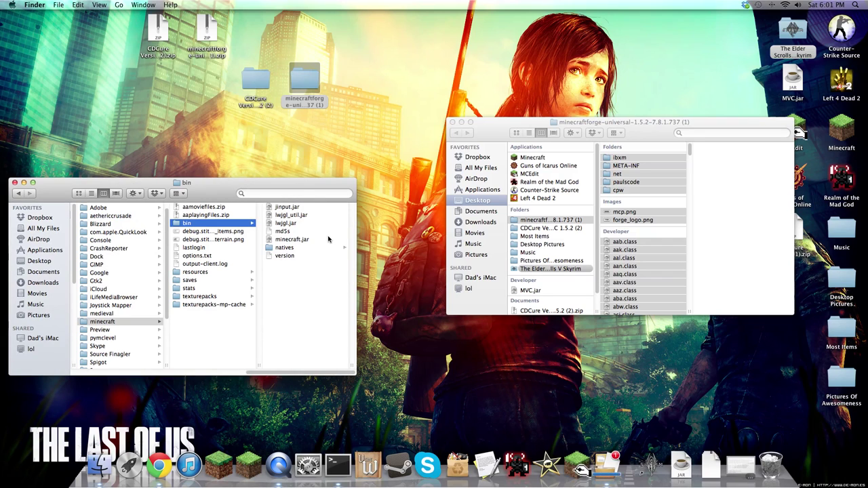
left_click(316, 239)
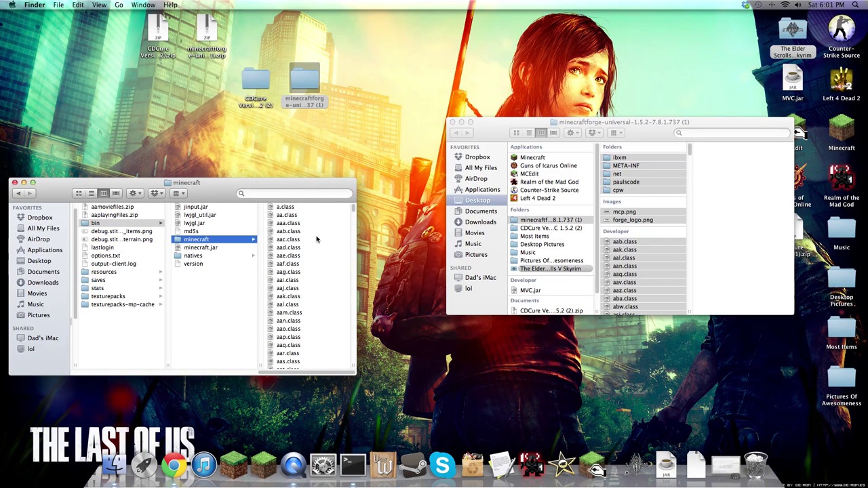
Rename the original minecraft.jar file to minecraft.jar.zip, accepting the change to the .zip extension
left_click(234, 248)
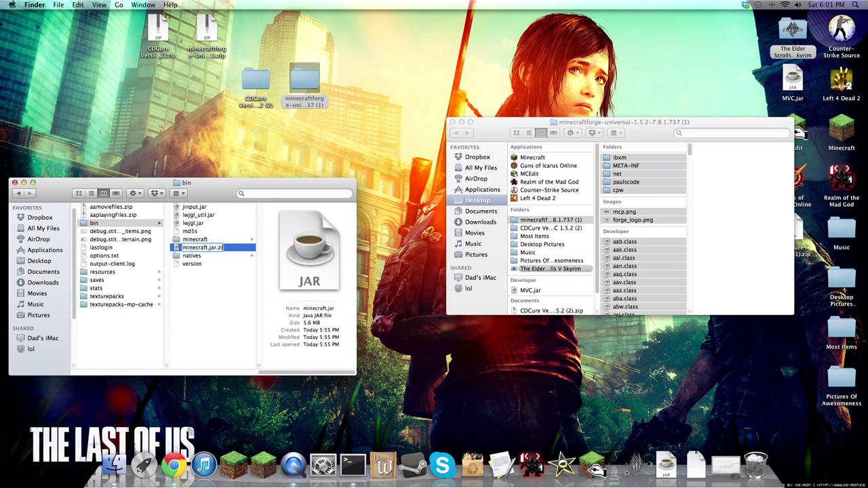
key("Return")
left_click(500, 160)
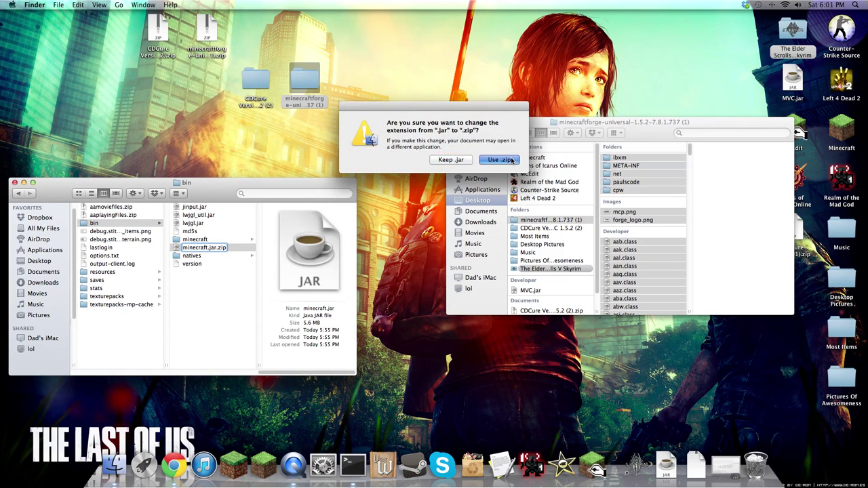
Rename the extracted minecraft folder in bin to minecraft.jar
left_click(231, 238)
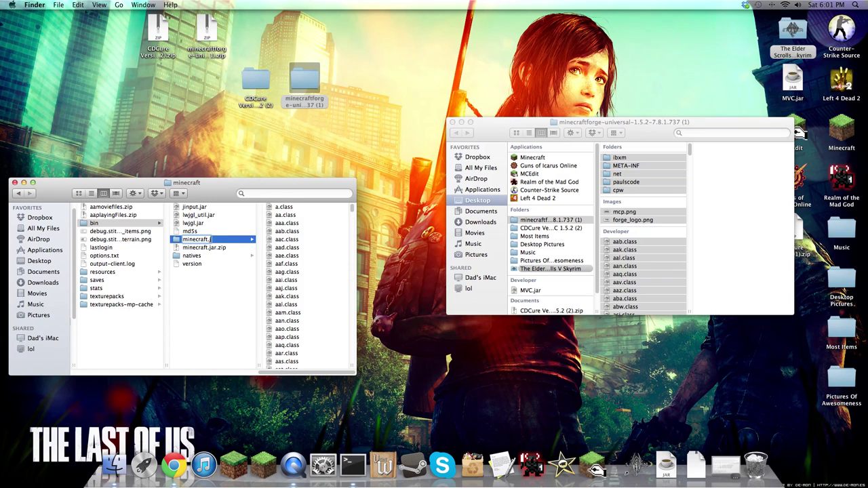
type("ar")
key("Return")
key("Return")
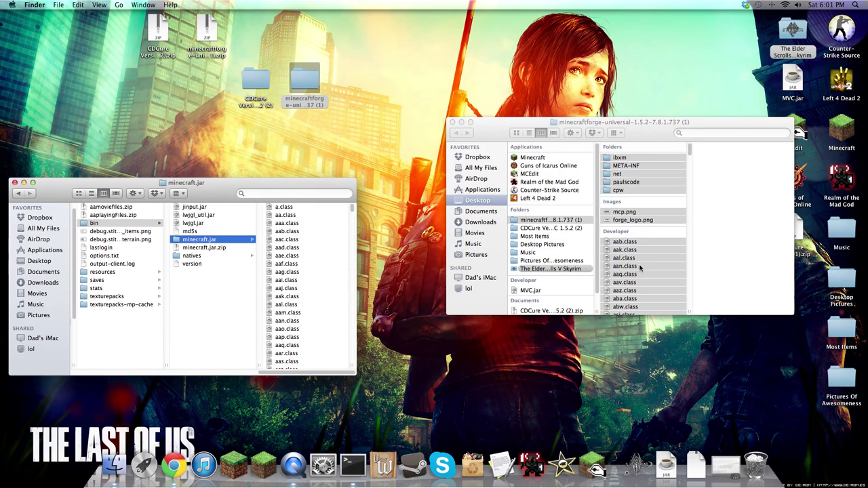
Move all the selected Forge files into the minecraft.jar folder, replacing the existing META-INF
left_click_drag(639, 267, 335, 275)
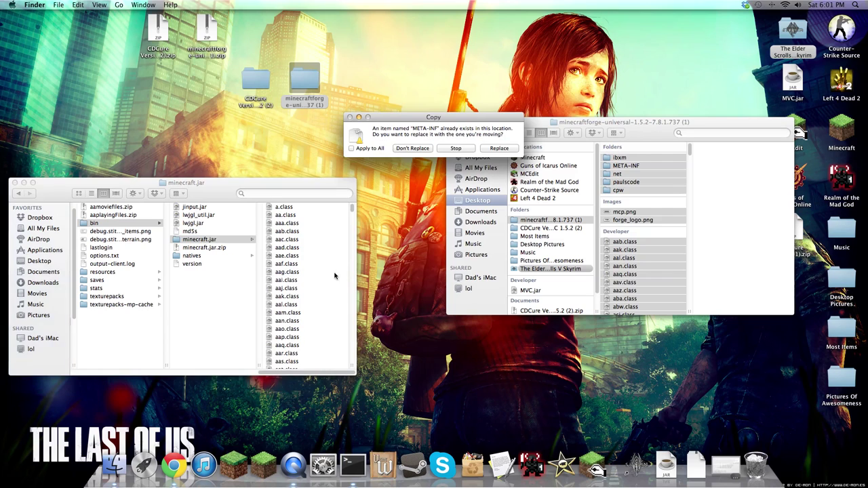
left_click(498, 148)
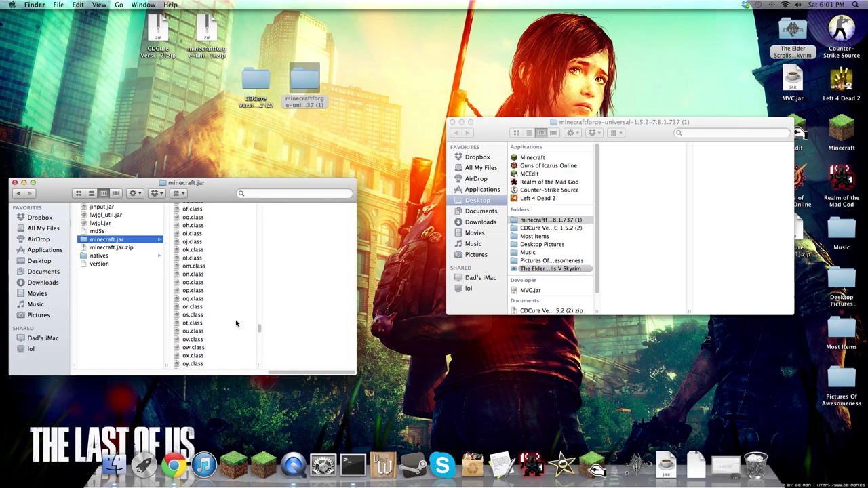
Find the META-INF folder inside the minecraft.jar folder and move it to the Trash
scroll(235, 321, "up", 5)
key("m")
left_click(150, 237)
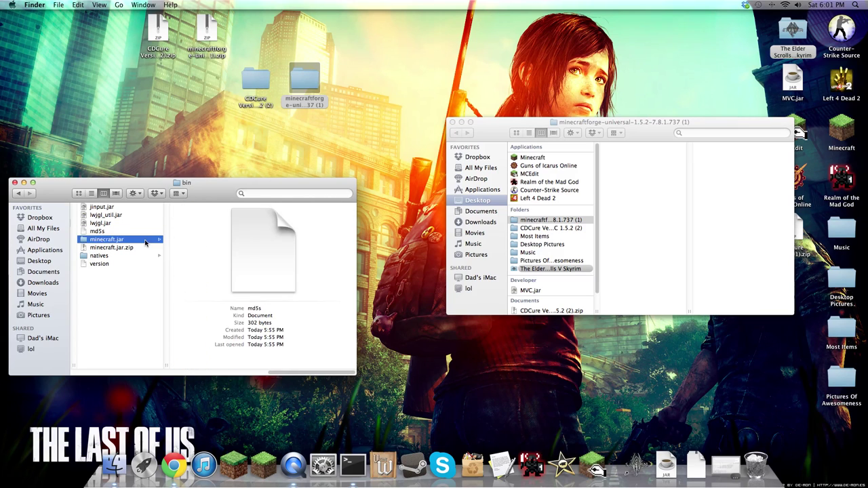
left_click(215, 246)
key("m")
scroll(212, 329, "down", 1)
scroll(213, 330, "down", 3)
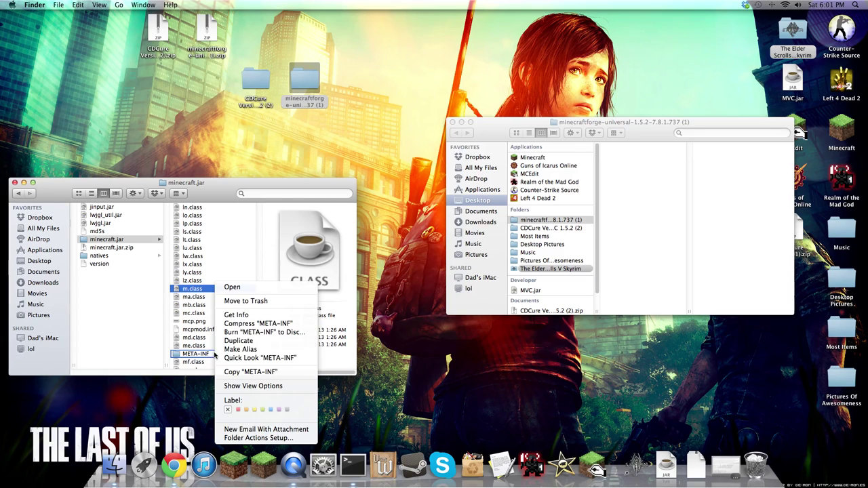
right_click(213, 353)
left_click(253, 303)
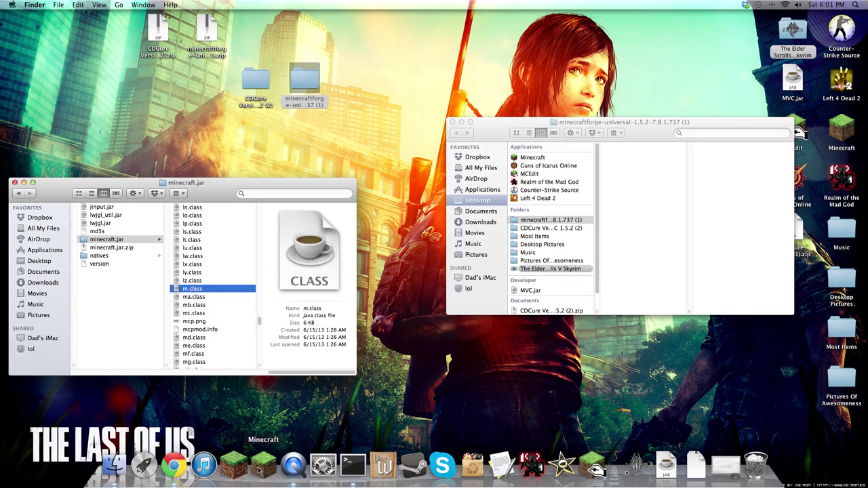
Launch Minecraft and log in with the saved account to run the Forge setup, and bring the minecraft folder's contents back into view
left_click(274, 458)
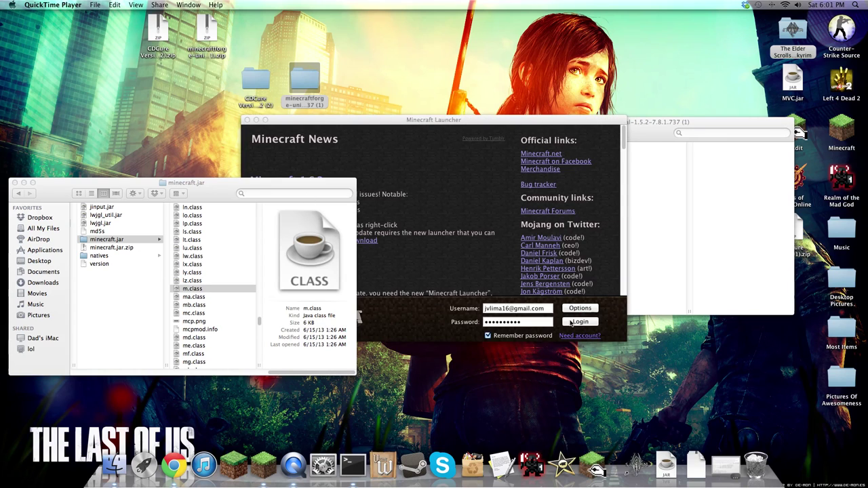
left_click(577, 322)
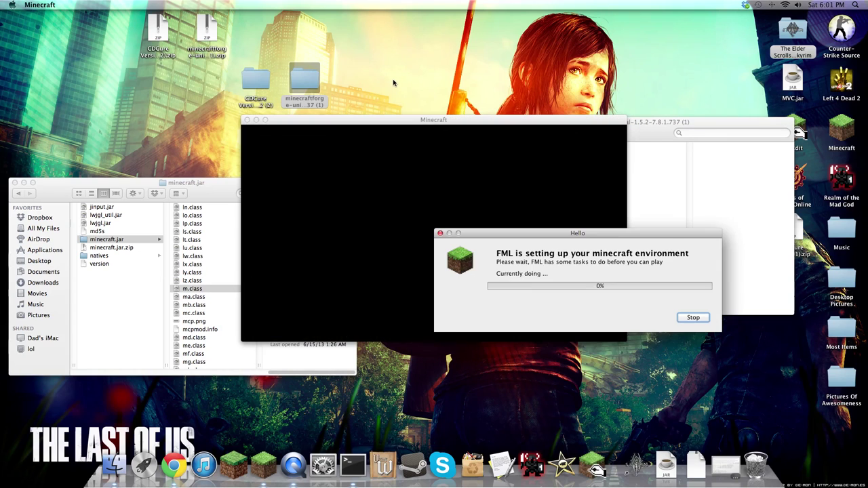
left_click(187, 303)
scroll(190, 302, "left", 5)
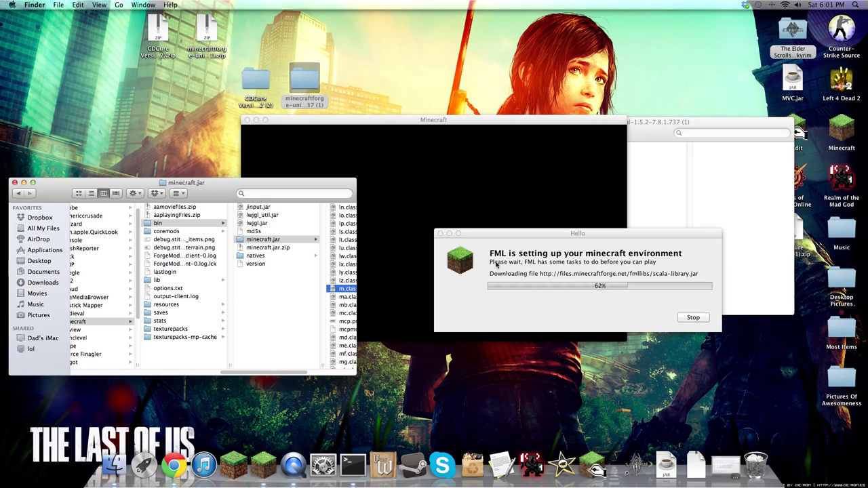
Move the emptied minecraftforge folder from the desktop to the Trash
left_click(714, 214)
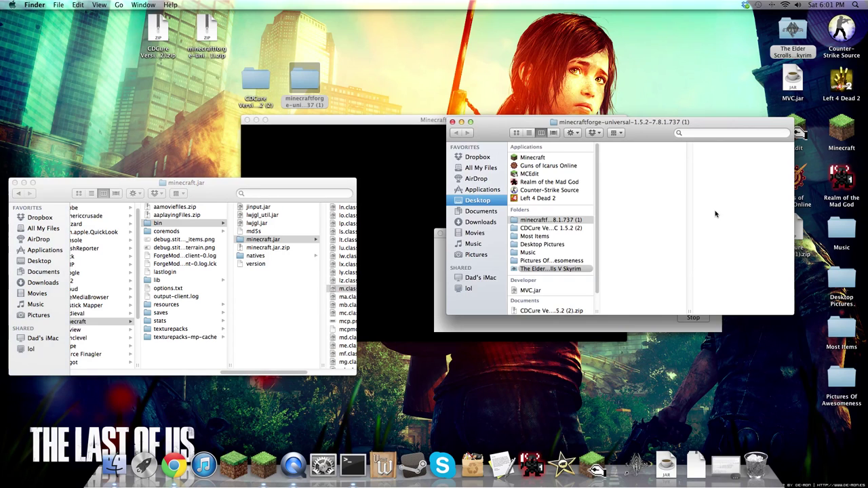
right_click(304, 80)
left_click(325, 98)
Move everything in the CDCure download's jar folder into the minecraft.jar folder, replacing the existing armor item
double_click(256, 81)
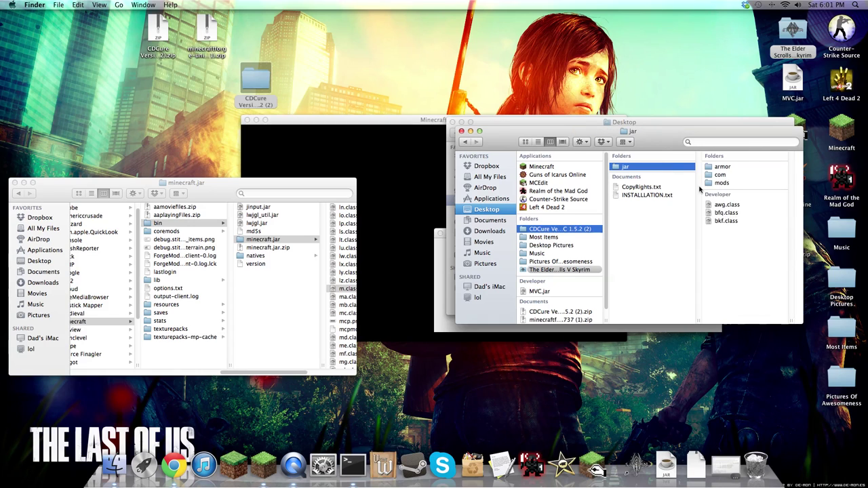
left_click(699, 190)
key("super+a")
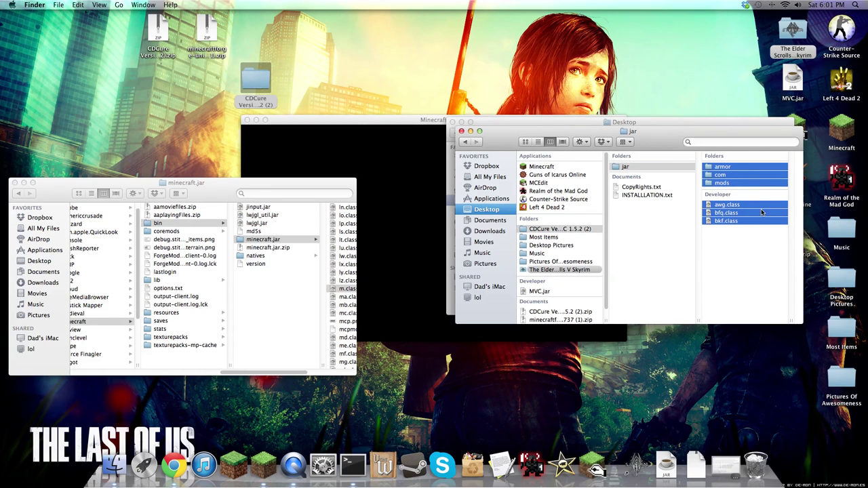
left_click_drag(276, 189, 222, 187)
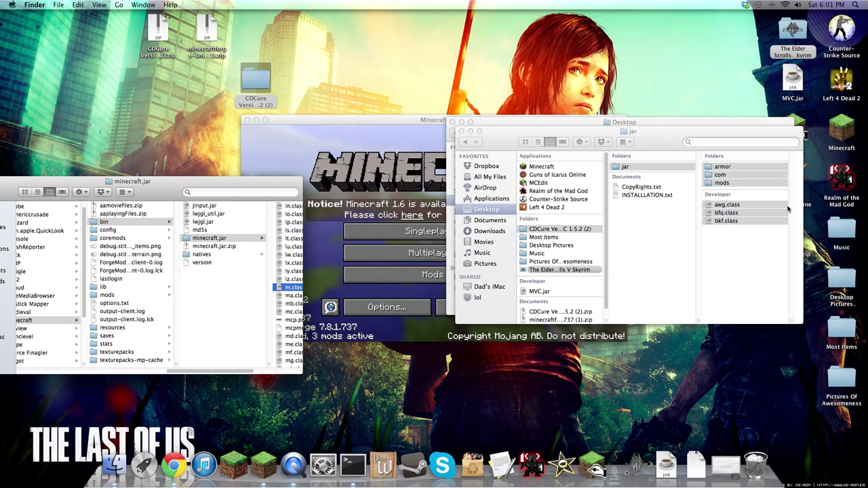
left_click_drag(770, 213, 291, 284)
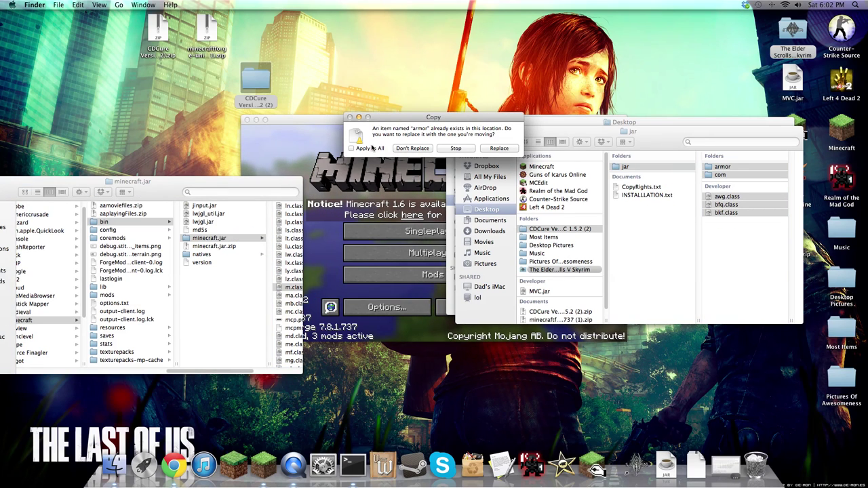
left_click(498, 148)
Quit the running Minecraft game and close the emptied CDCure jar folder's window
left_click(472, 330)
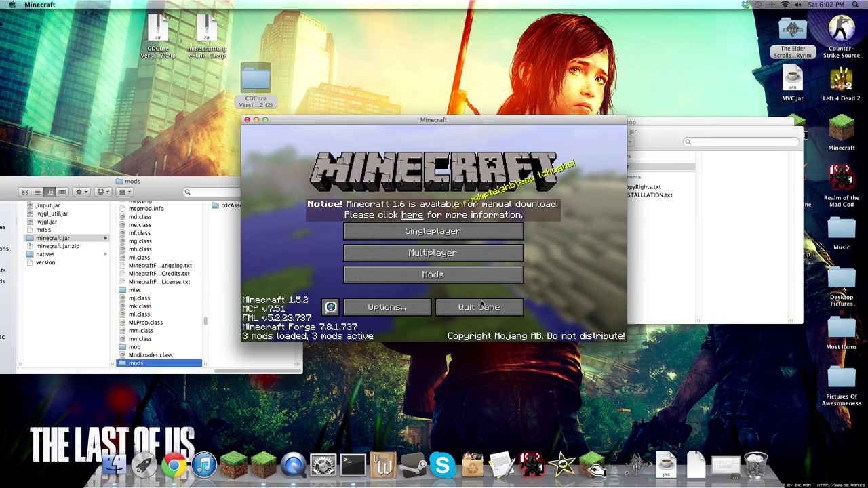
left_click(473, 330)
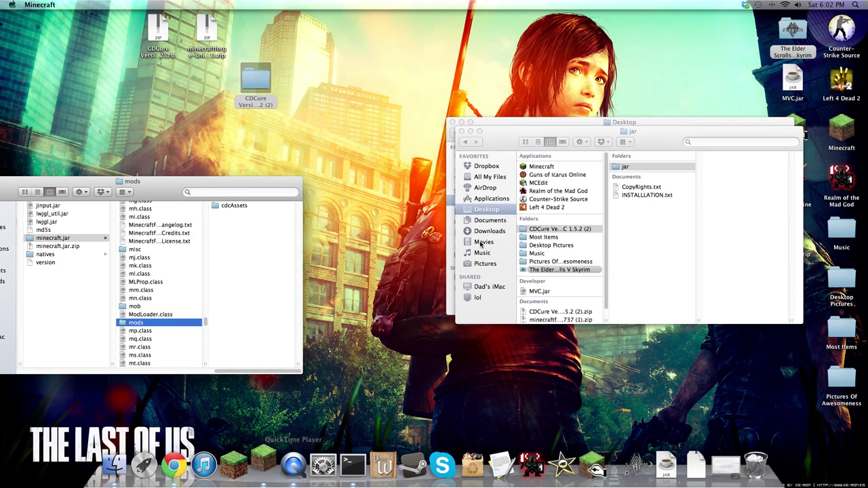
left_click(462, 131)
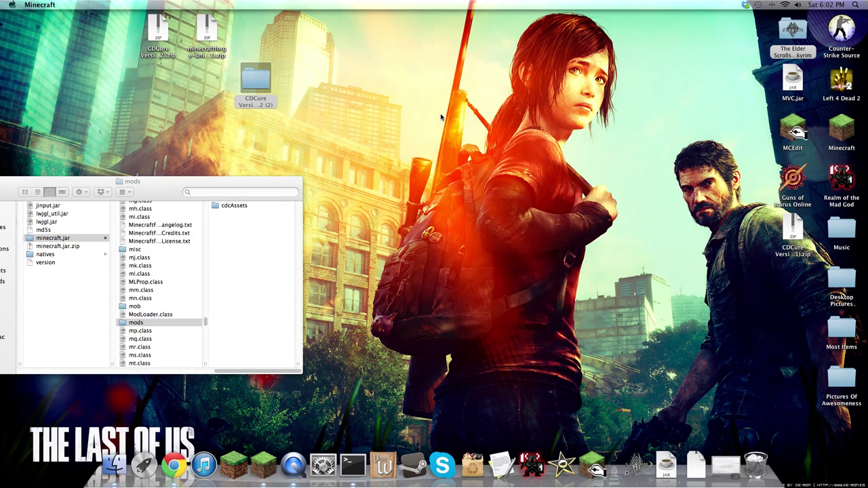
Move the leftover CDCure folder and the CDCure and minecraftforge zip files beside it on the desktop to the Trash
right_click(260, 81)
left_click(285, 100)
left_click_drag(279, 36, 81, 33)
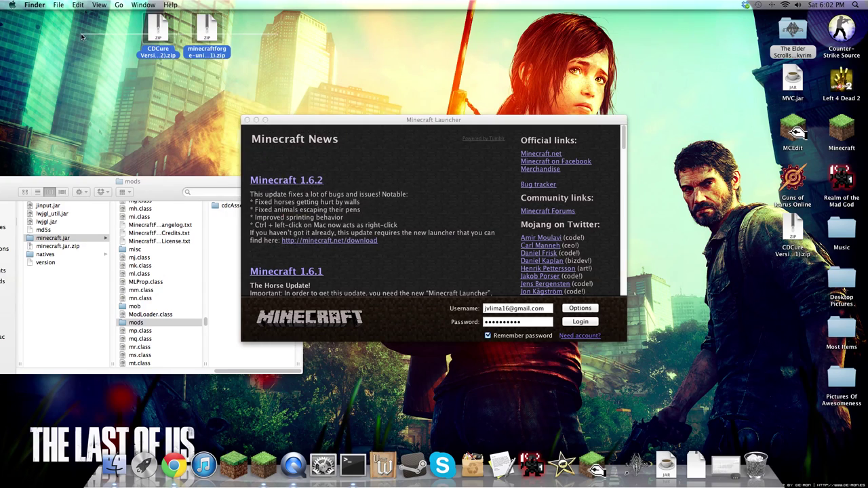
right_click(153, 23)
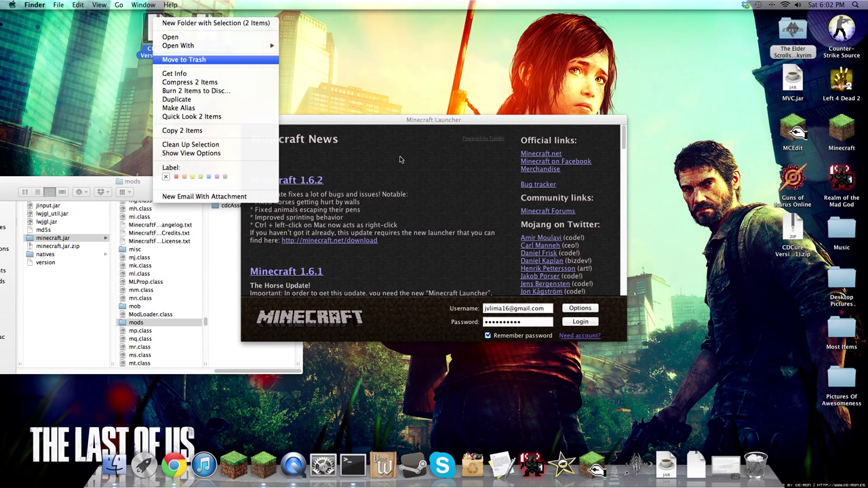
key("Return")
Log in to Minecraft with the saved account and open the Official Server page of the Crafting Dead: Cure menu
left_click(592, 323)
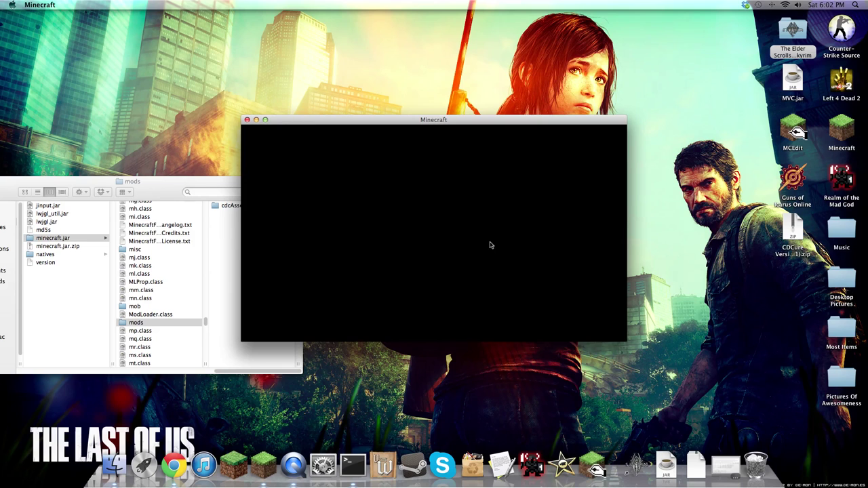
left_click_drag(281, 125, 353, 132)
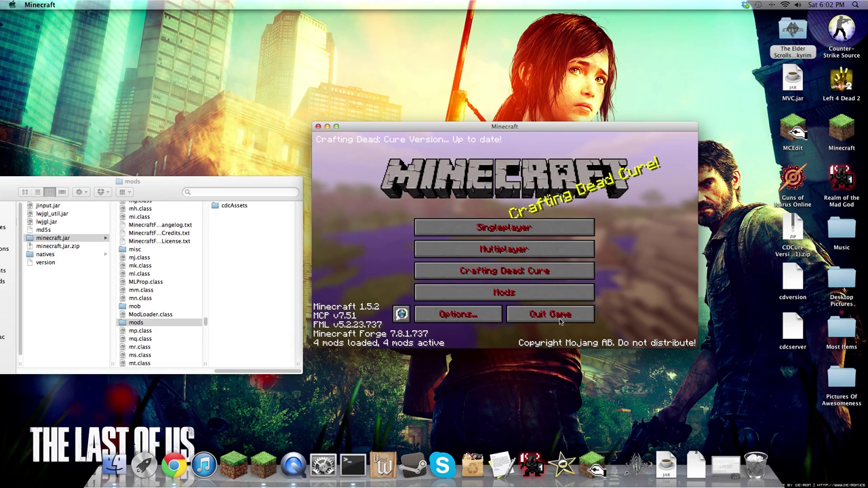
left_click(491, 271)
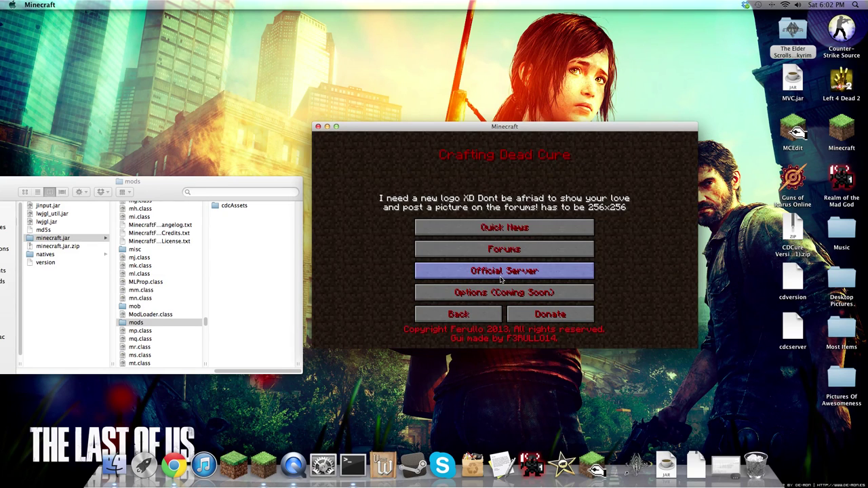
left_click(504, 271)
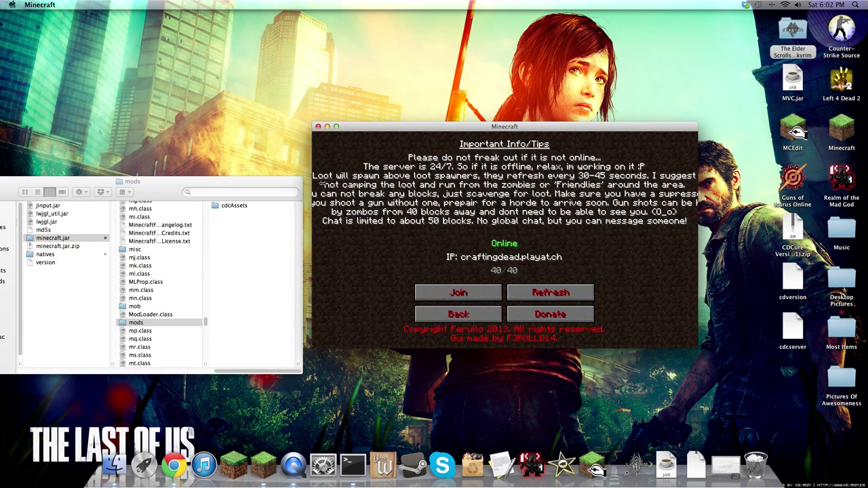
Try to join the official Crafting Dead: Cure server, cancel the login and return to the main menu
left_click(500, 292)
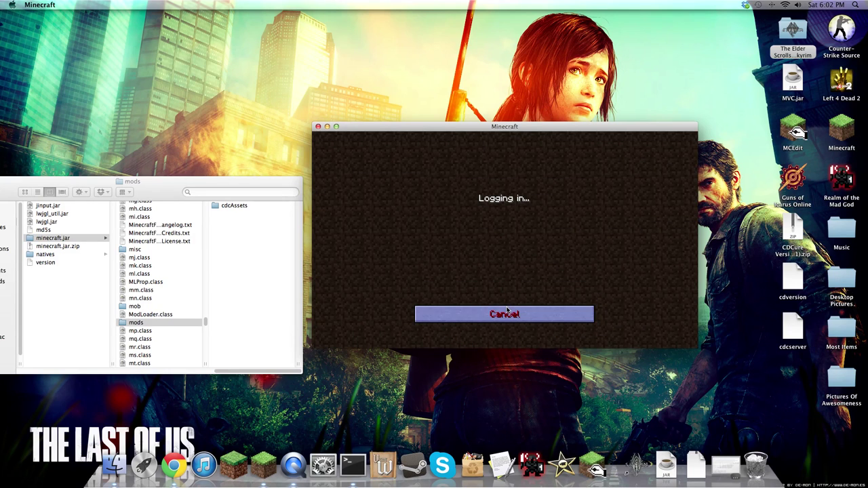
left_click(507, 313)
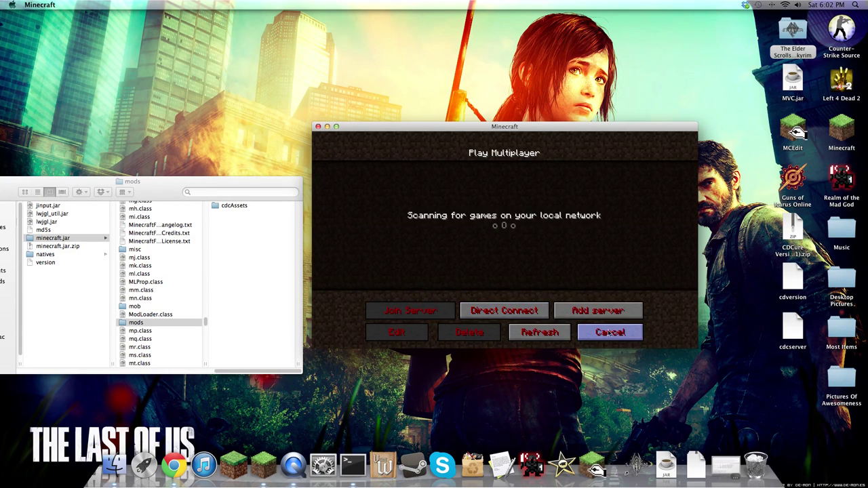
left_click(609, 332)
left_click(465, 253)
left_click(610, 332)
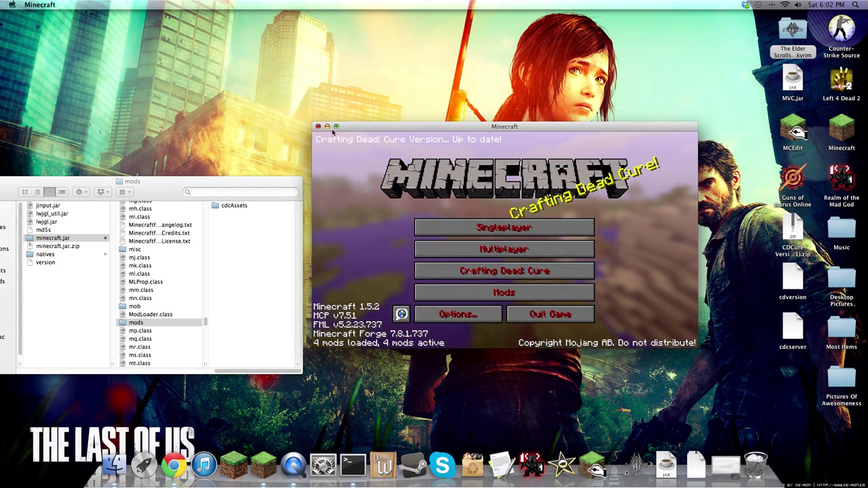
Maximize the game window and create a Creative single-player world of type CD: Cure with cheats and a bonus chest
left_click(335, 127)
left_click(413, 195)
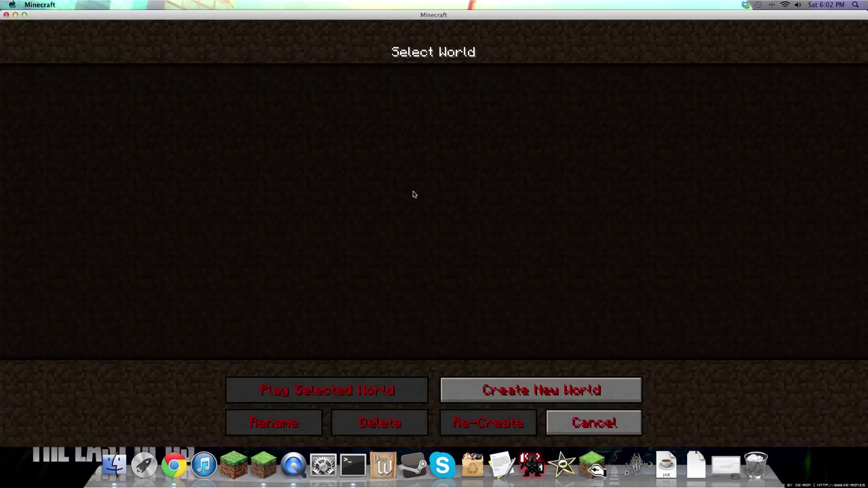
left_click(547, 388)
left_click(400, 288)
left_click(503, 172)
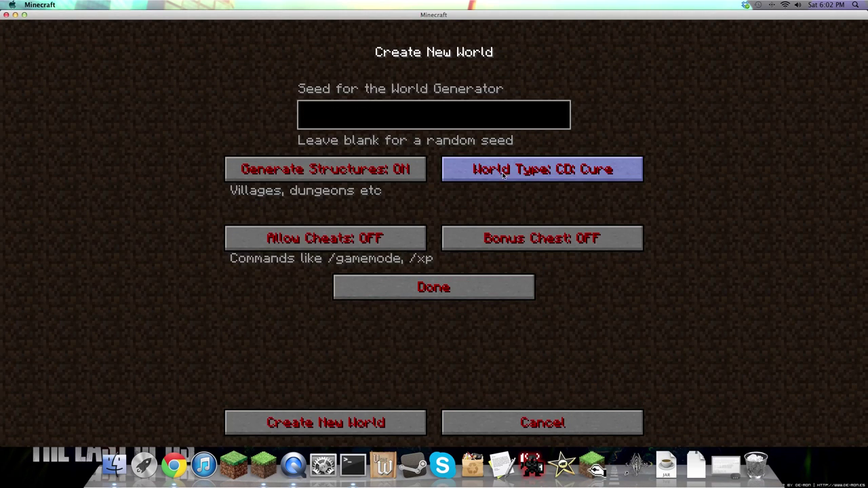
left_click(366, 239)
left_click(515, 238)
left_click(427, 287)
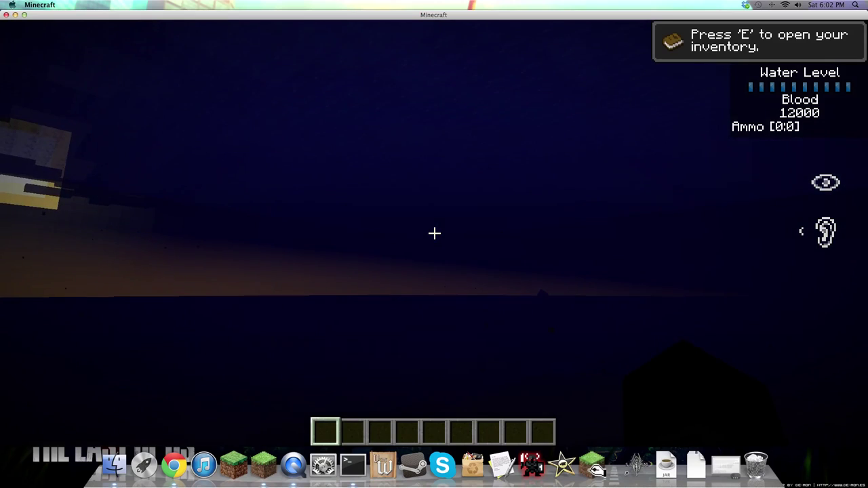
Get out of the water onto the grassy island and look inside the bonus chest
key("slash")
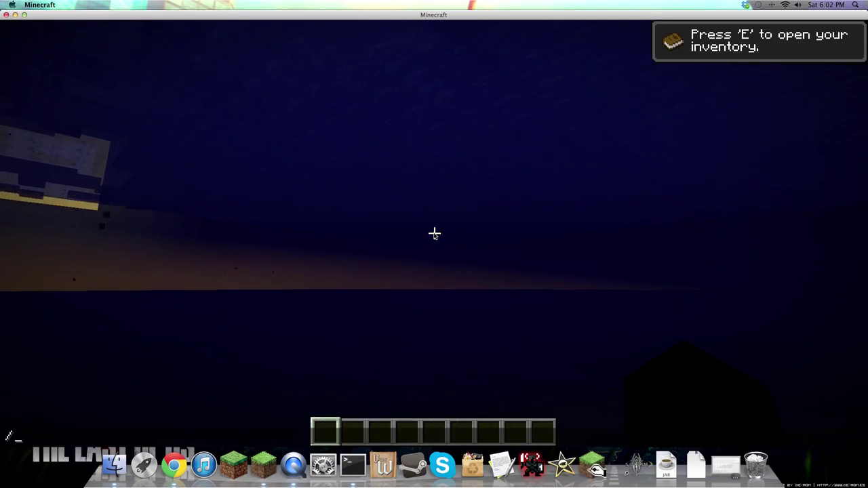
key("Return")
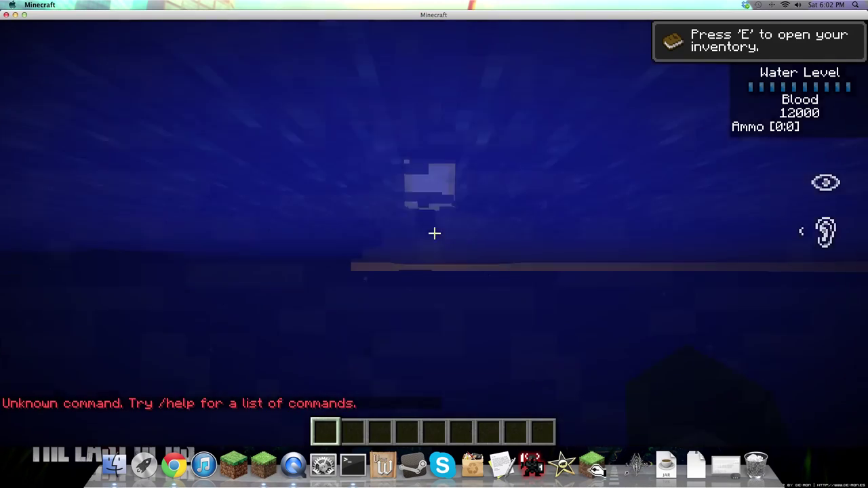
key("space")
key("w")
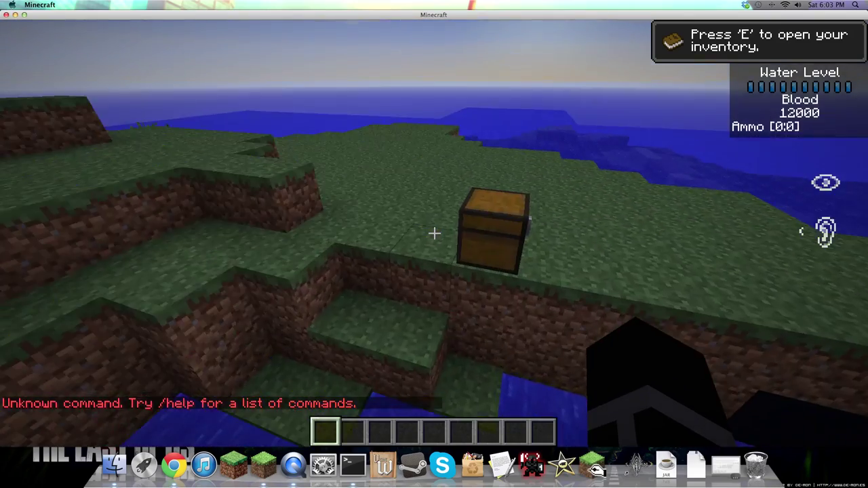
right_click(434, 233)
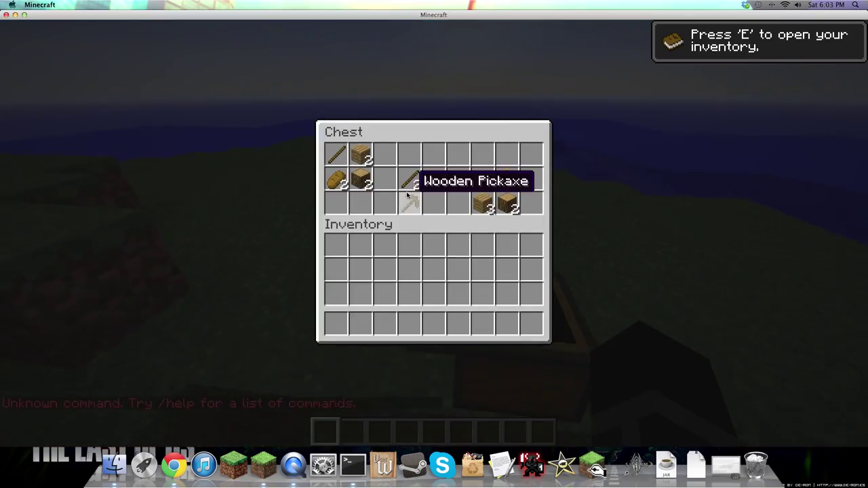
key("Escape")
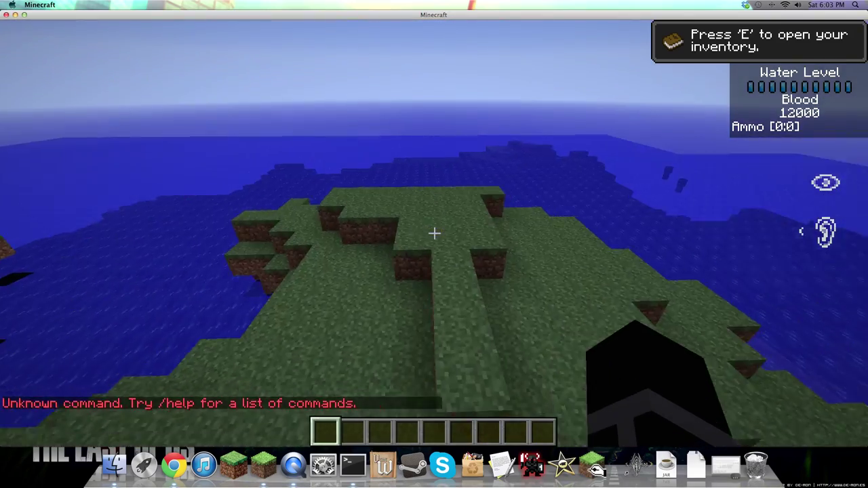
Add the M240 and two of its green ammo boxes to the hotbar from the Crafting Dead: Cure items
key("e")
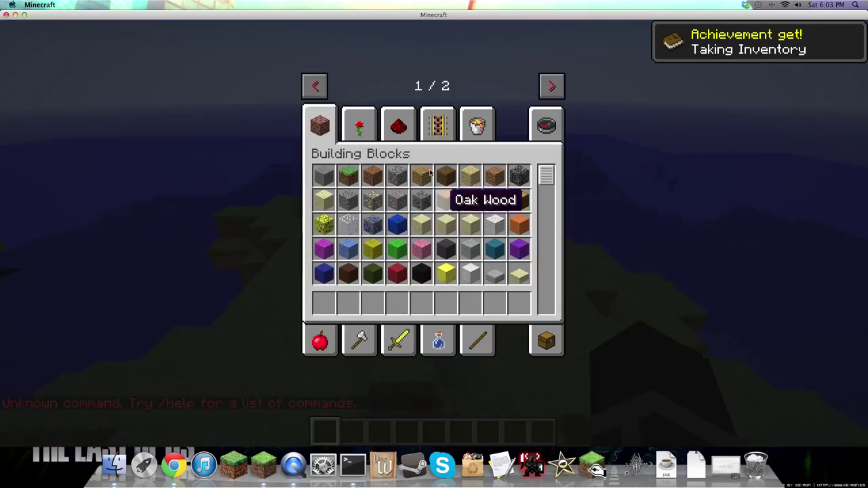
left_click(553, 86)
left_click(320, 124)
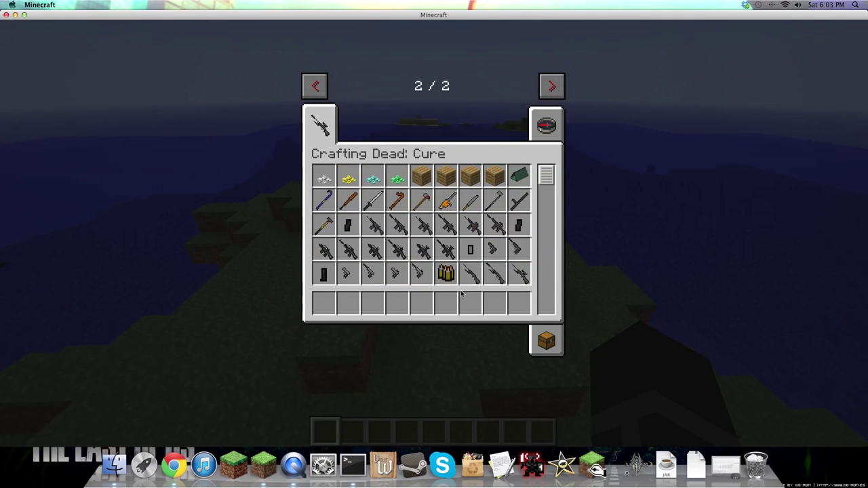
scroll(428, 260, "down", 4)
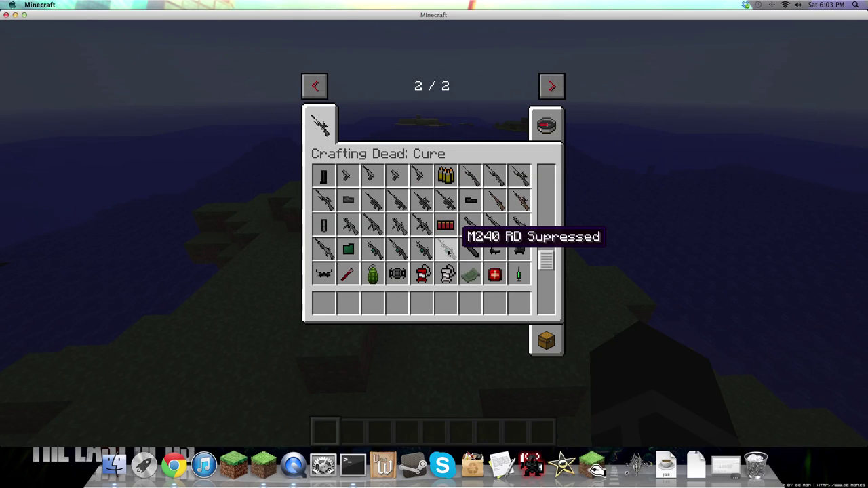
scroll(447, 252, "down", 2)
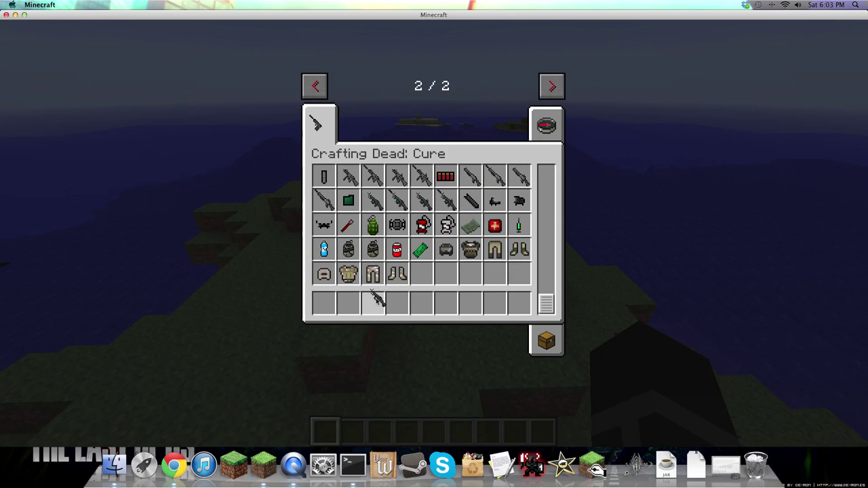
left_click(348, 200)
left_click(348, 303)
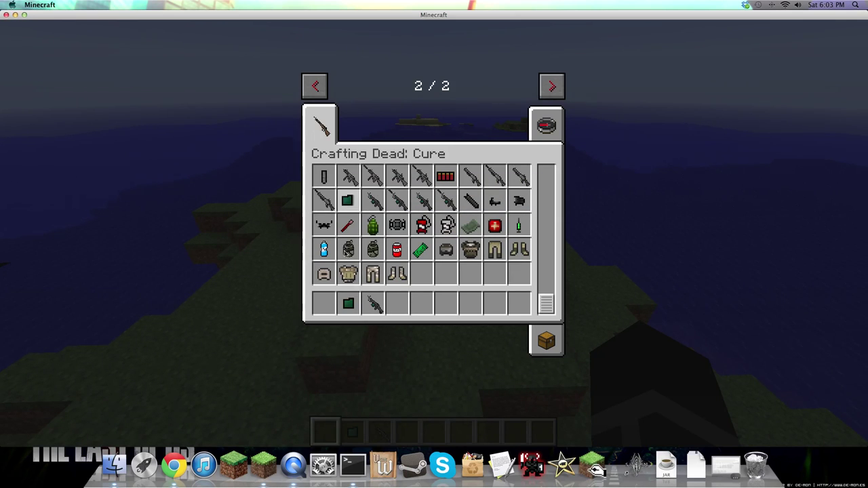
key("Escape")
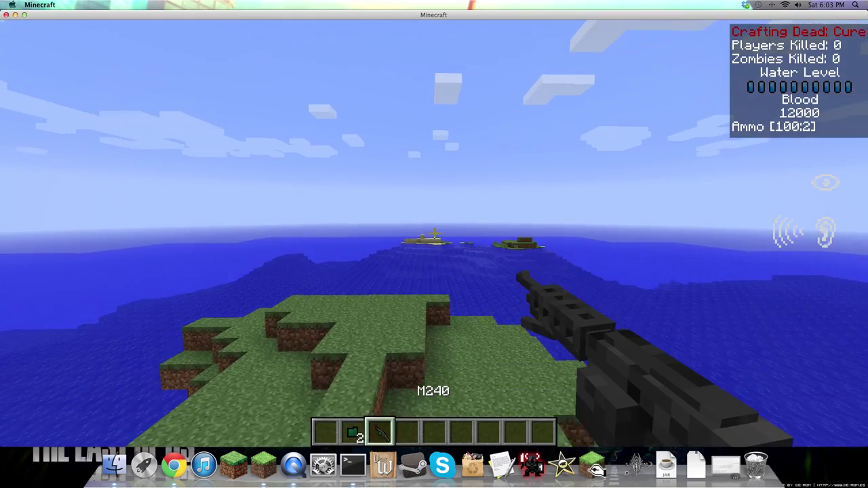
Search the inventory items for "zomb" and put the Spawn Zombie egg in the first hotbar slot
key("w")
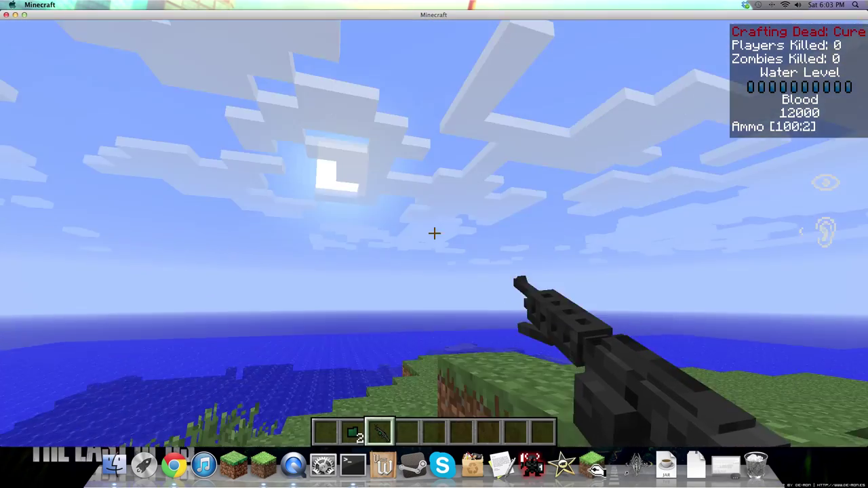
right_click(434, 233)
key("e")
left_click(547, 122)
type("zomb")
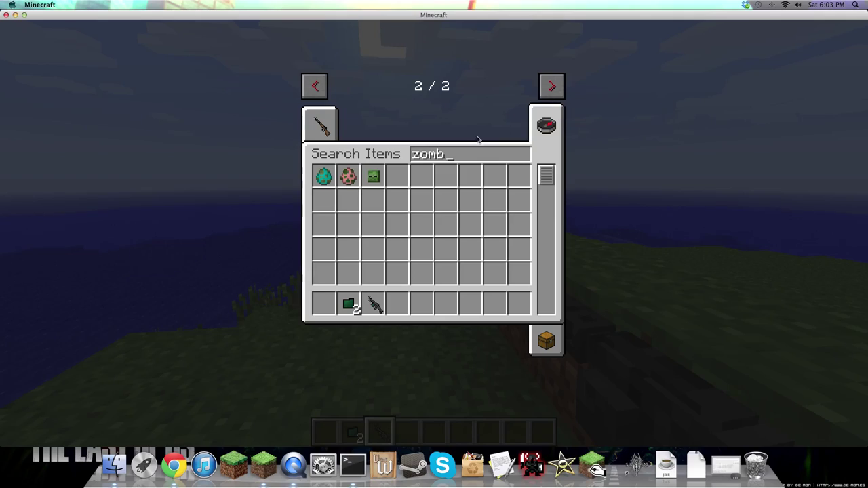
left_click(323, 177)
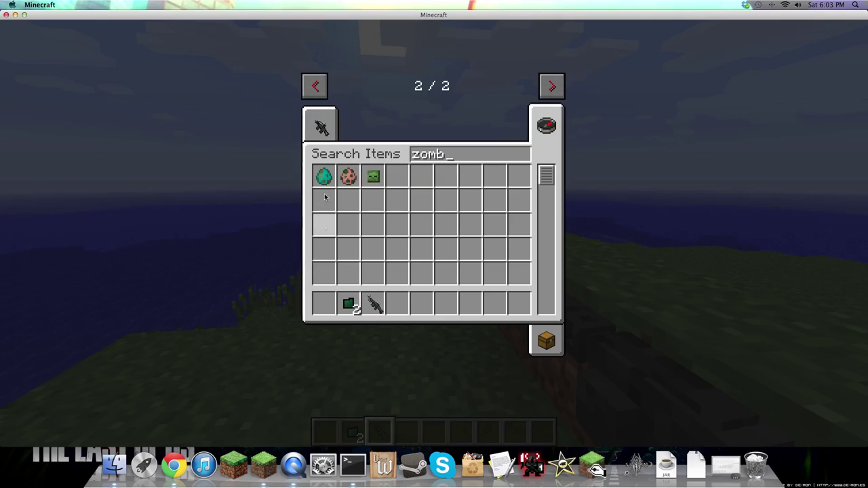
left_click(318, 311)
key("e")
Spawn a zombie on the grass with the egg and equip the M240
key("1")
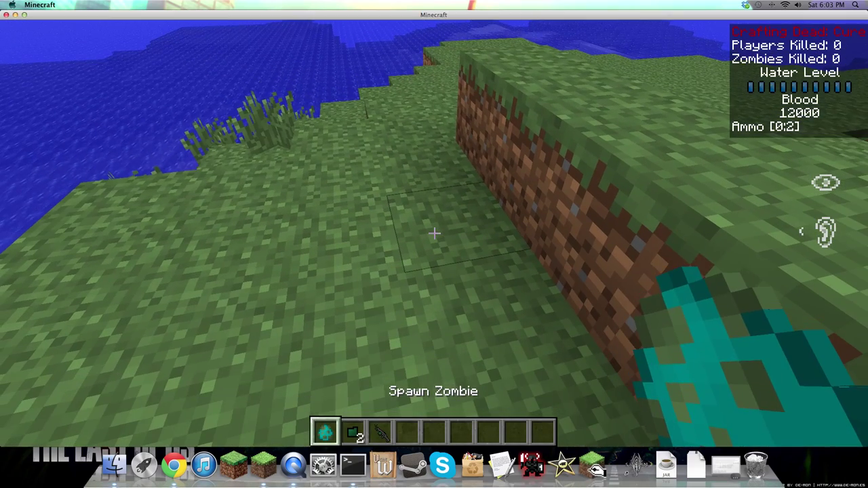
right_click(434, 233)
key("3")
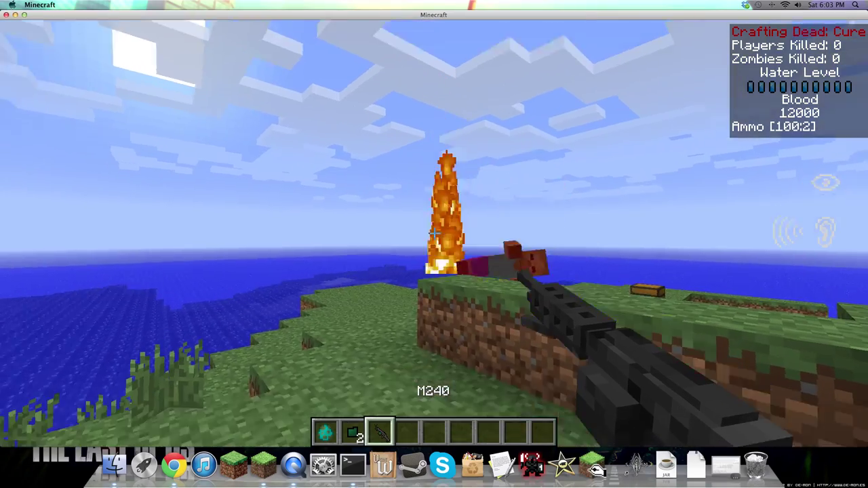
Switch to the empty fourth hotbar slot, then save the island world and quit to the title screen
key("4")
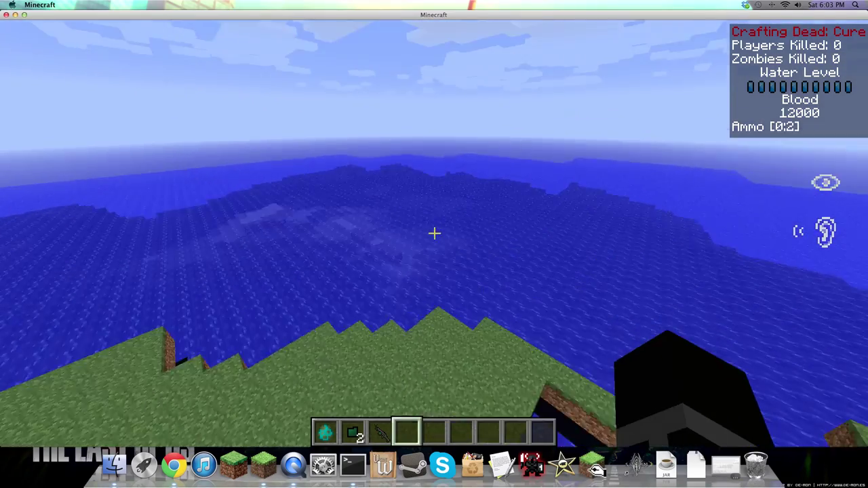
key("Escape")
left_click(388, 279)
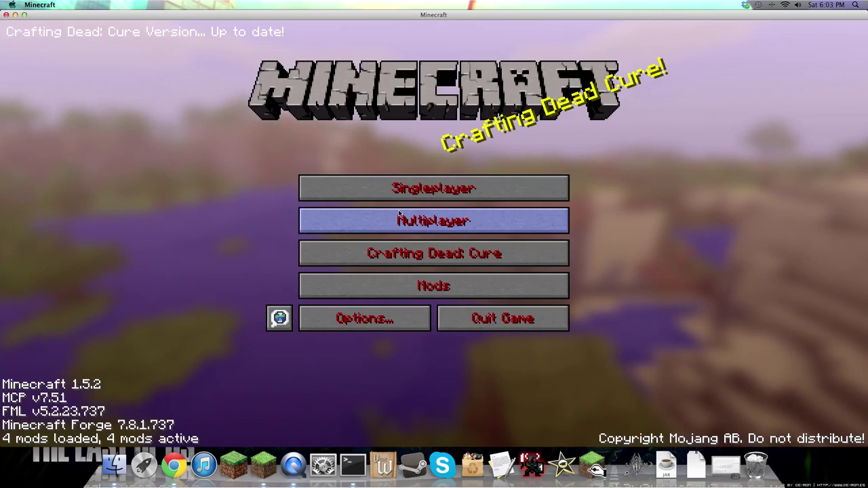
Create a new singleplayer world of type CD: Cure with the bonus chest turned on
left_click(393, 188)
left_click(502, 387)
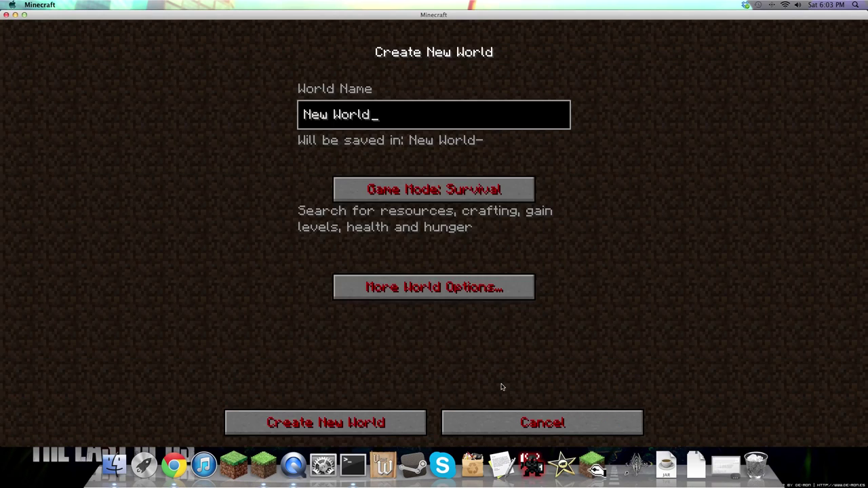
left_click(440, 287)
left_click(513, 171)
left_click(513, 171)
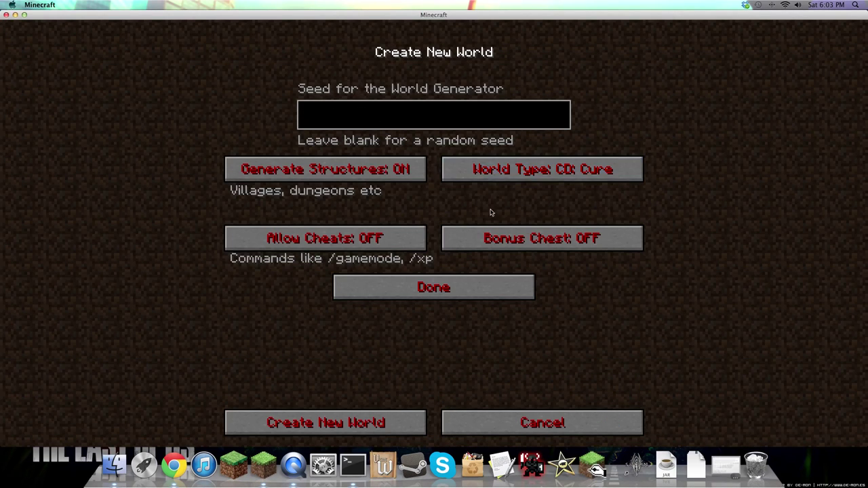
left_click(501, 238)
left_click(416, 287)
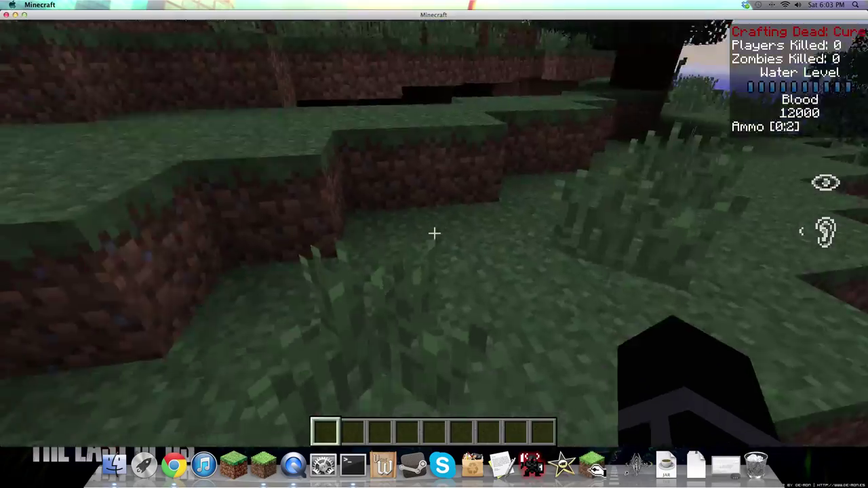
Explore the new world from the air, flying over the forest and the snowfield beside it
key("w")
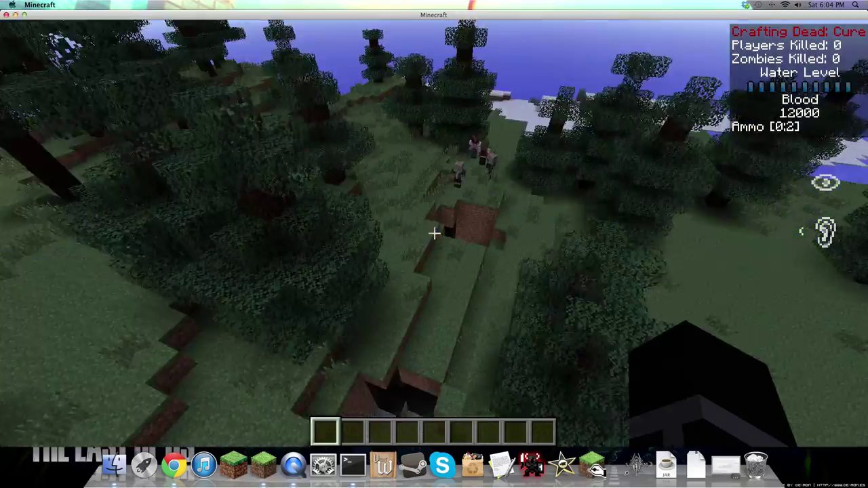
key("w")
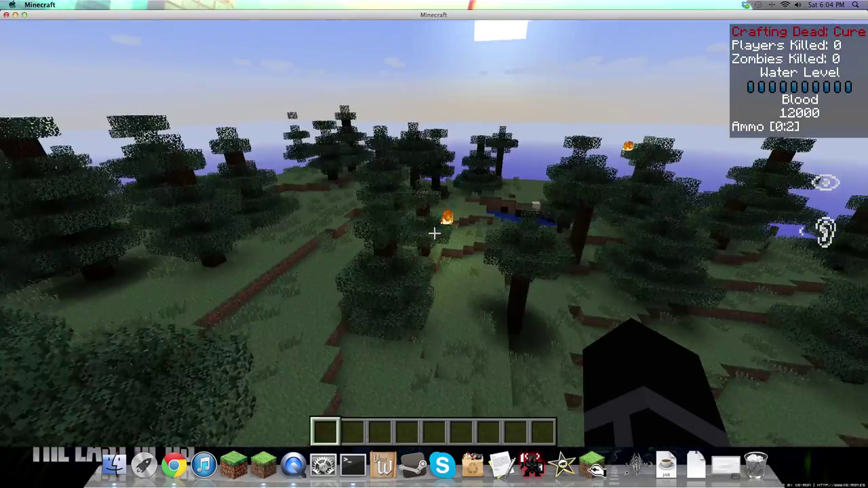
key("w")
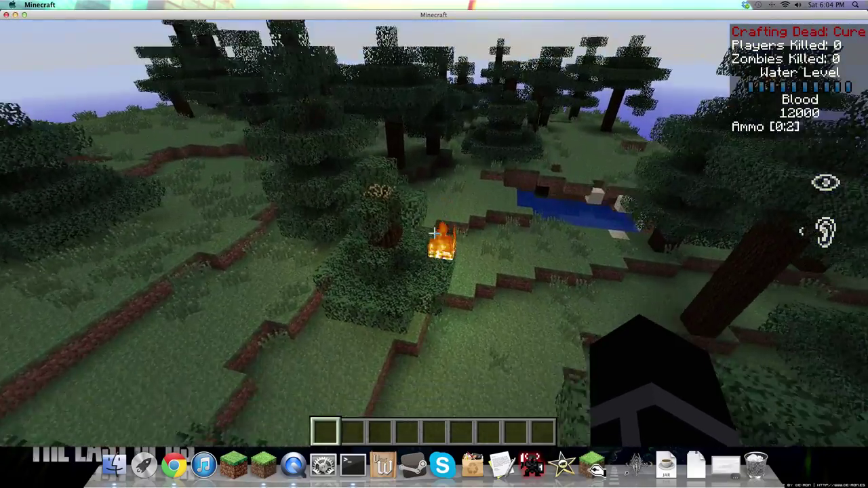
key("space")
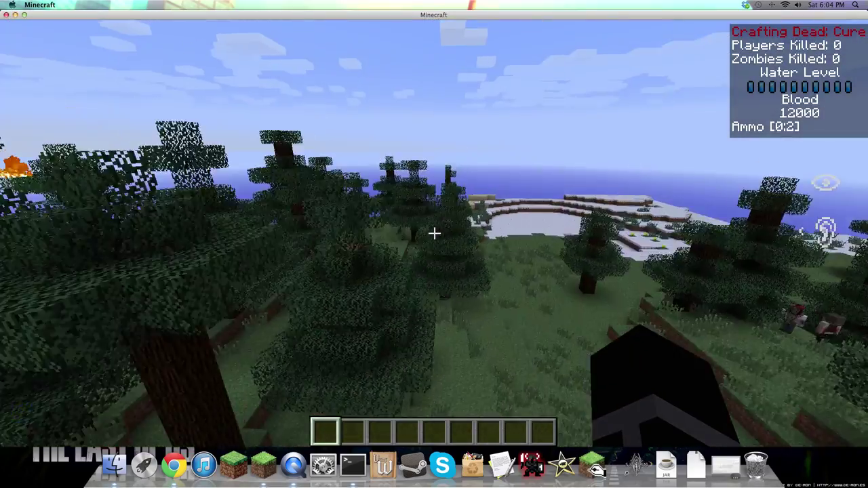
key("w")
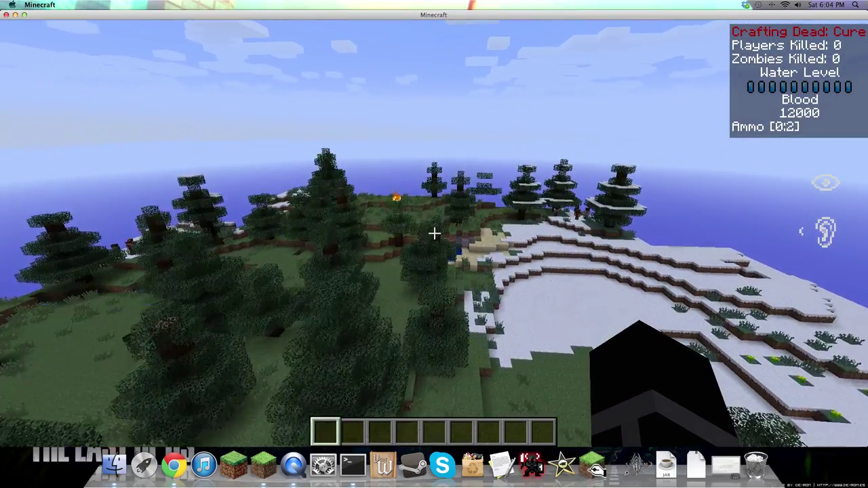
key("w")
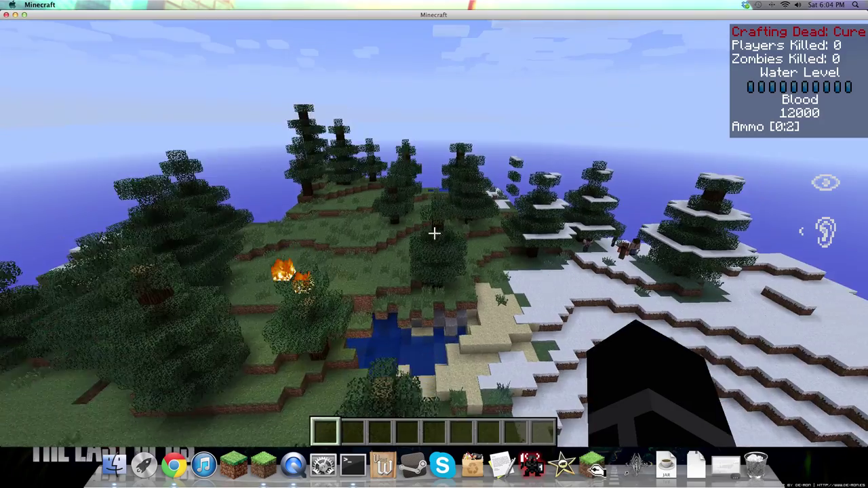
type("w")
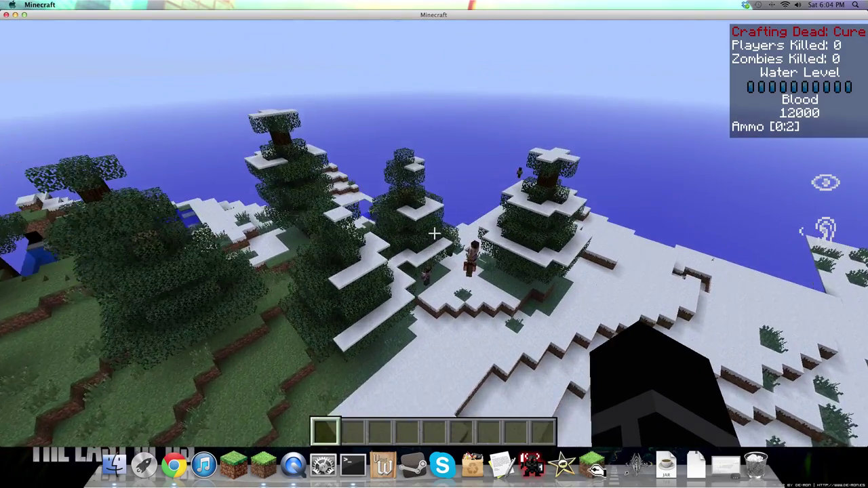
List the available game rules and set doFireTick to false with the /gamerule command
type("/gamerule")
key("Return")
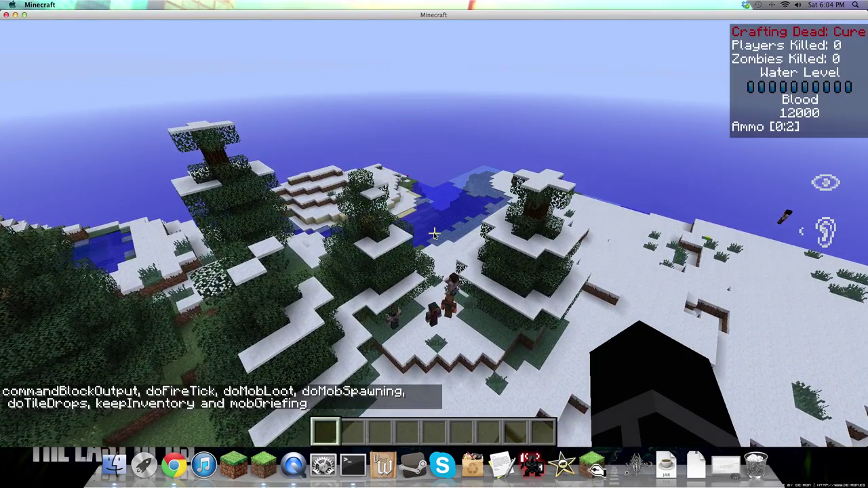
type("/gamerule d")
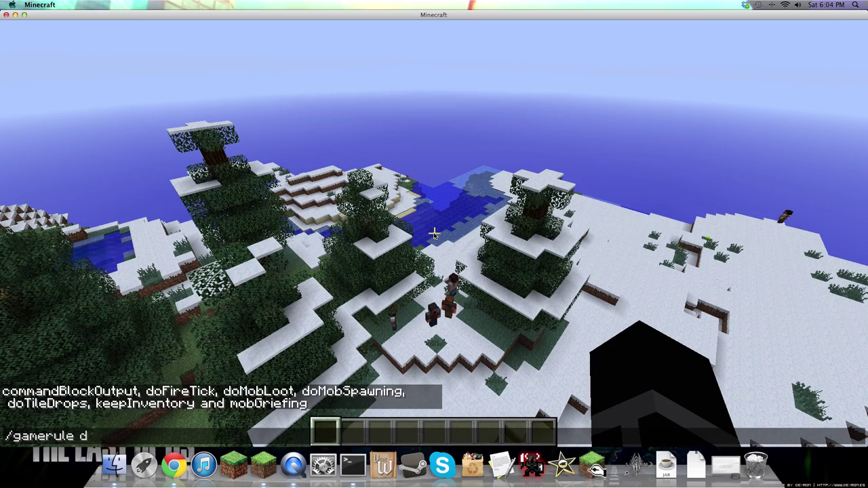
type("oFireTick false")
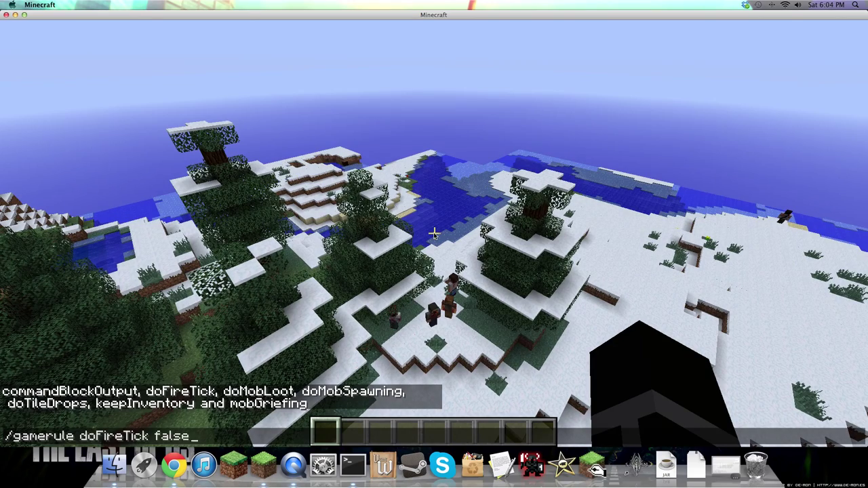
key("Return")
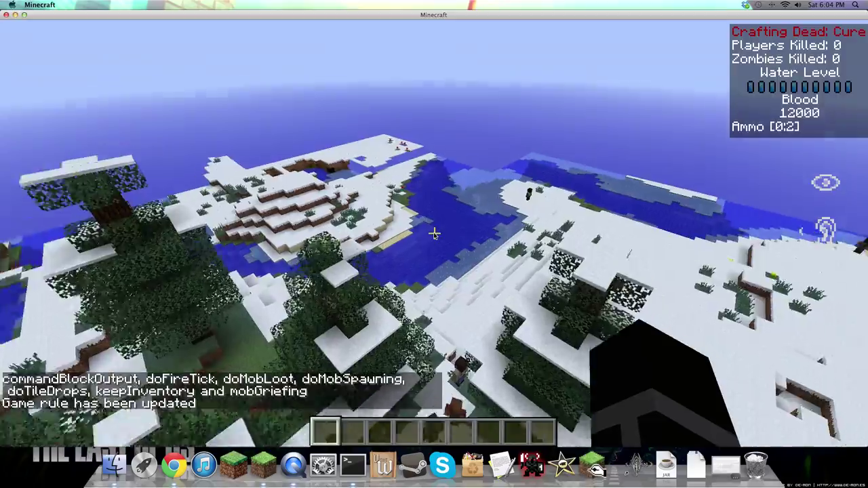
Fly back over the forest to the burning tree and run /gamerule doFireTick false two more times
key("w")
key("w")
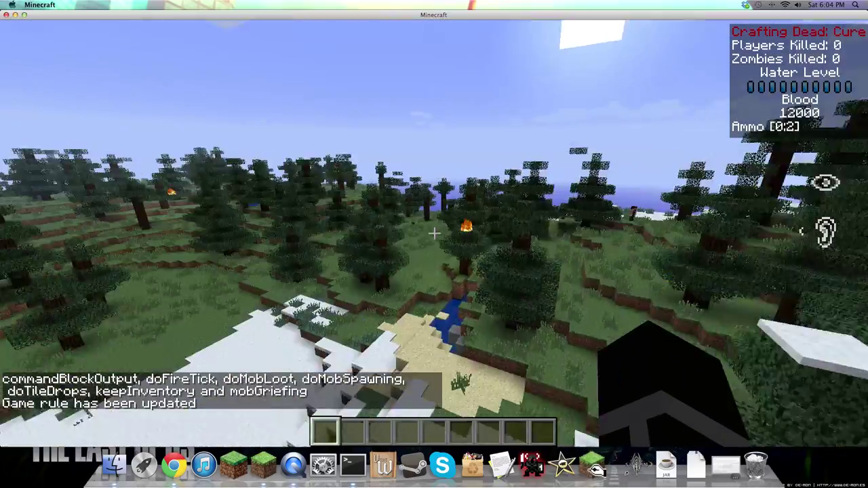
key("w")
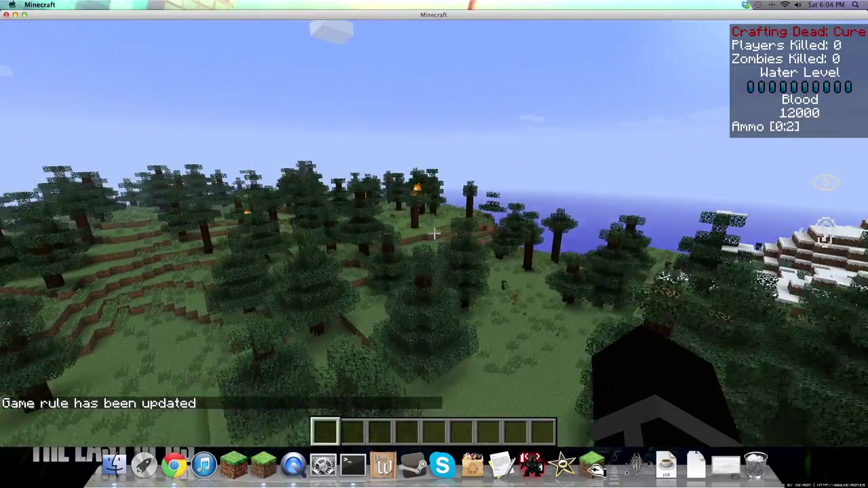
key("w")
key("t")
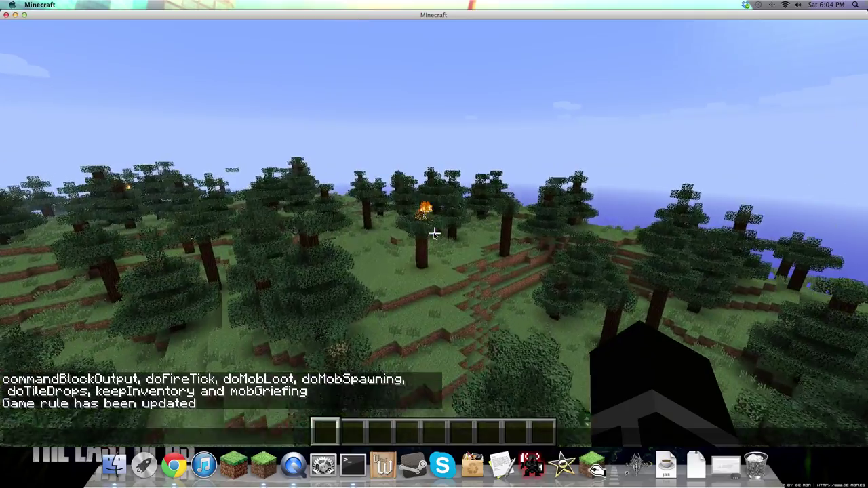
key("Up")
key("Return")
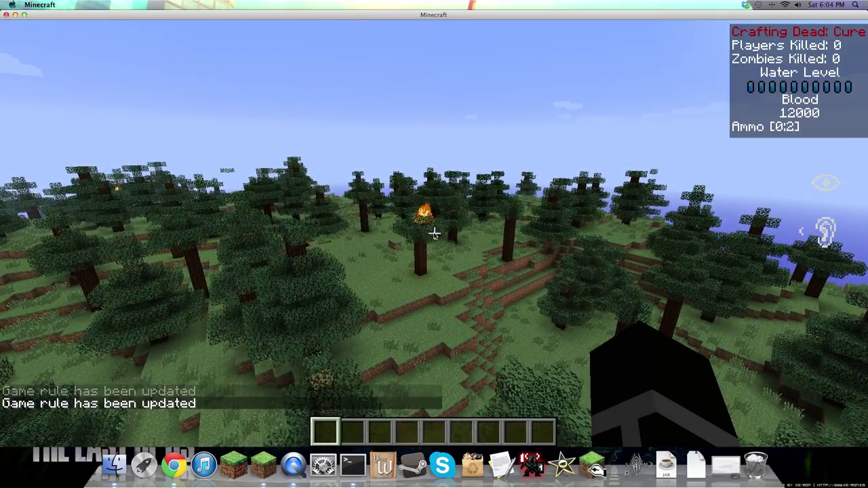
key("w")
key("t")
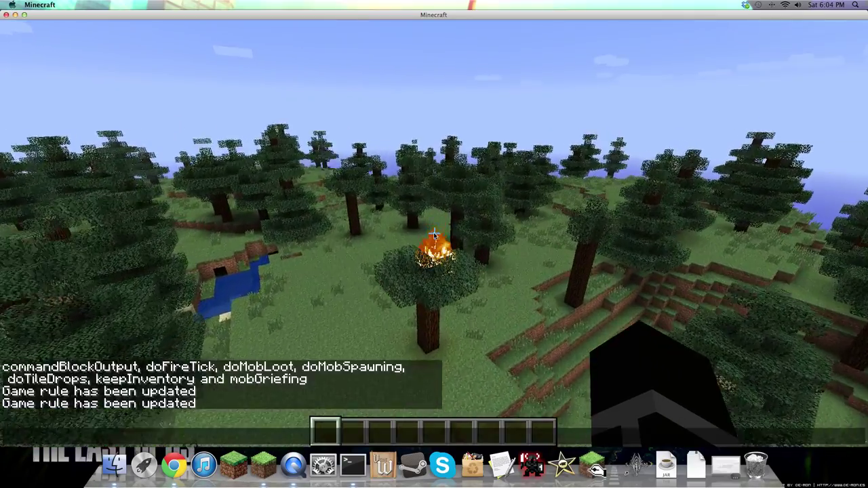
key("Up")
key("Return")
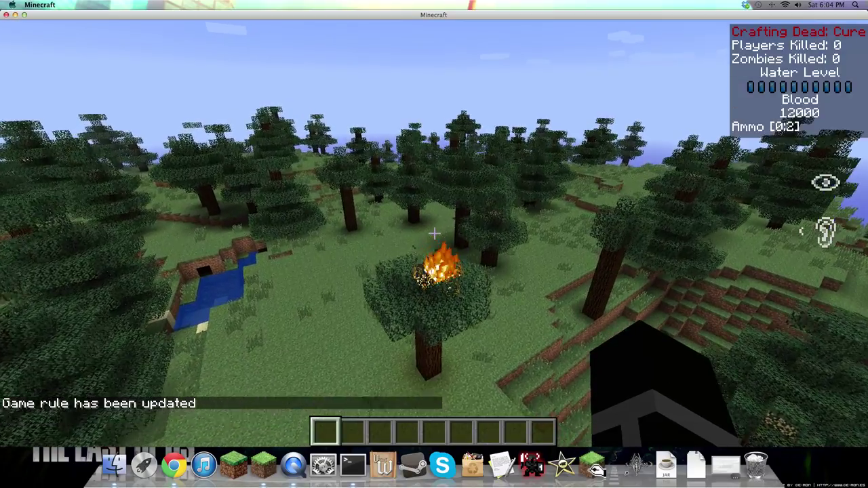
Fly right above the burning treetop and put out the flames on its leaves by hand
key("w")
key("w")
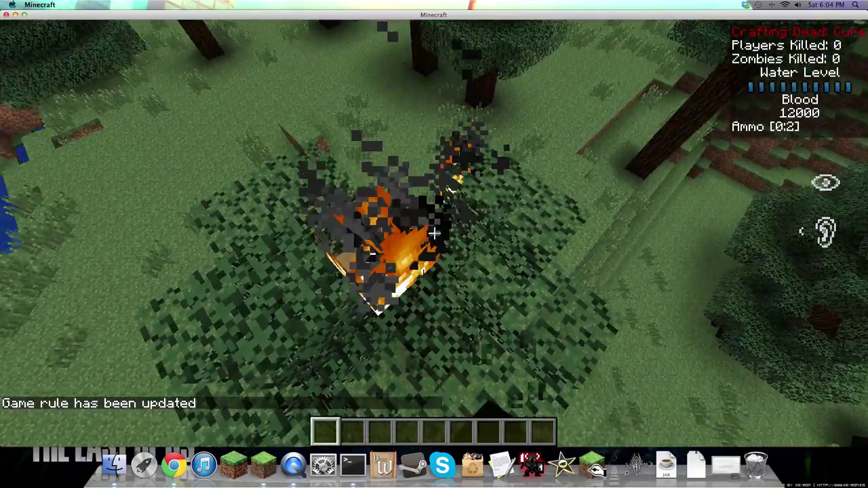
left_click(434, 232)
key("w")
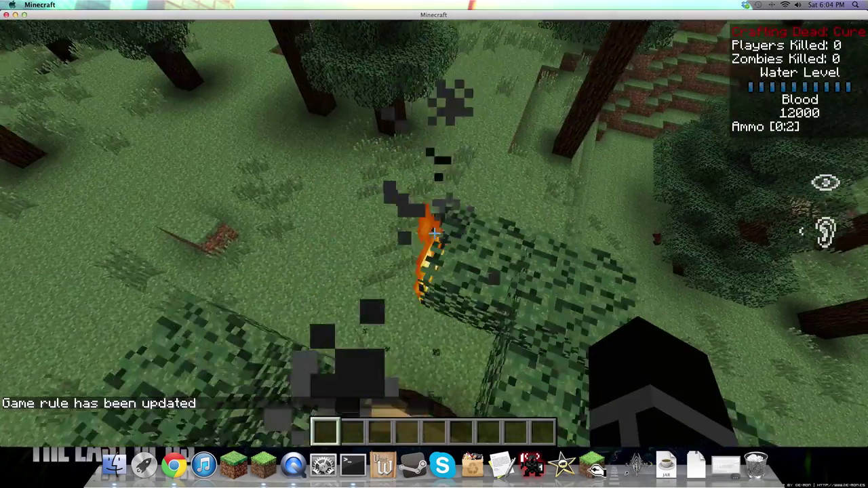
left_click(434, 233)
Put a grenade from the Crafting Dead: Cure items into the third hotbar slot
key("e")
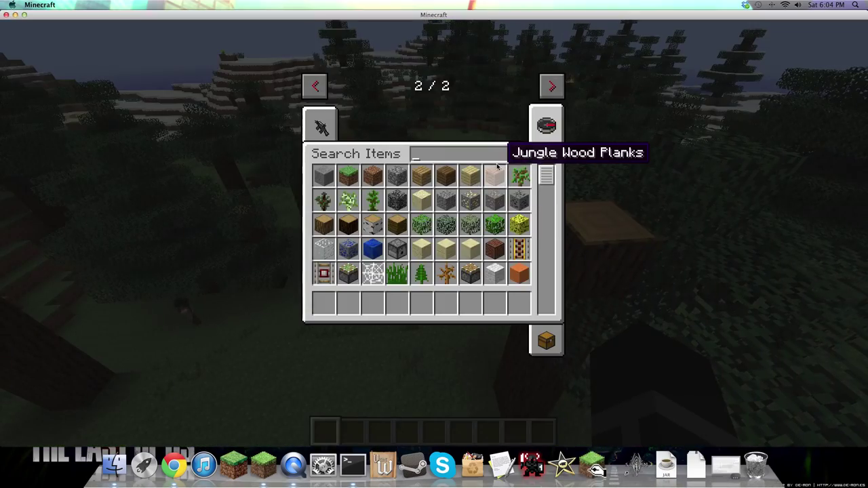
left_click(316, 129)
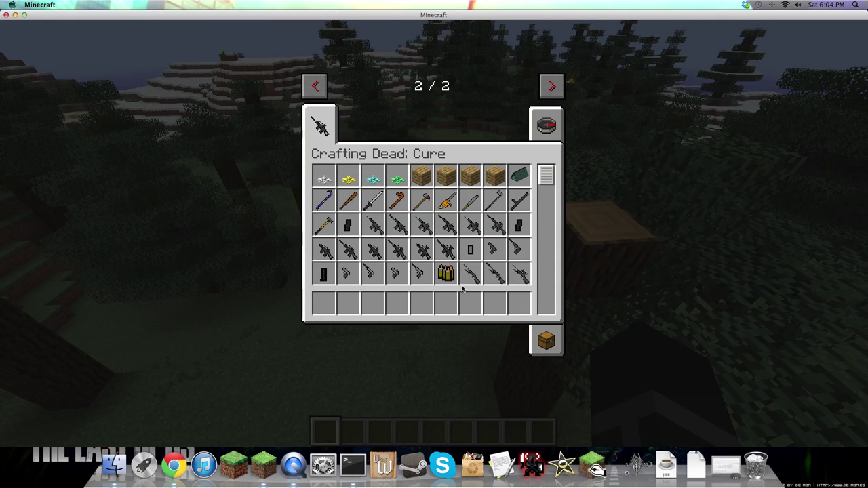
scroll(459, 264, "down", 5)
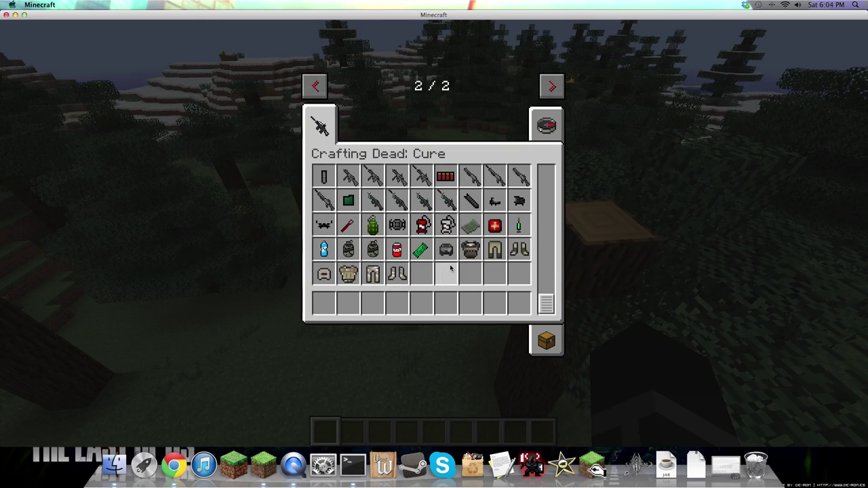
left_click(372, 224)
left_click(381, 295)
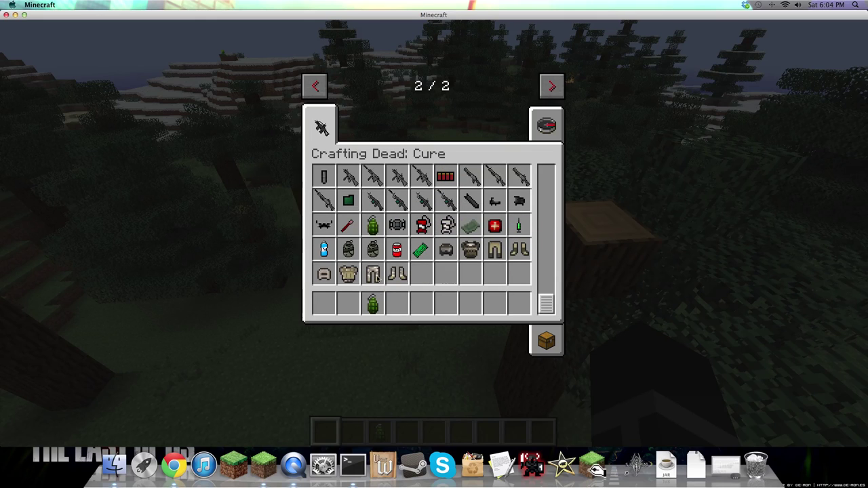
Add the Hero helmet, chestplate, leggings and boots to the hotbar, starting from the fifth slot
left_click(445, 250)
left_click(421, 304)
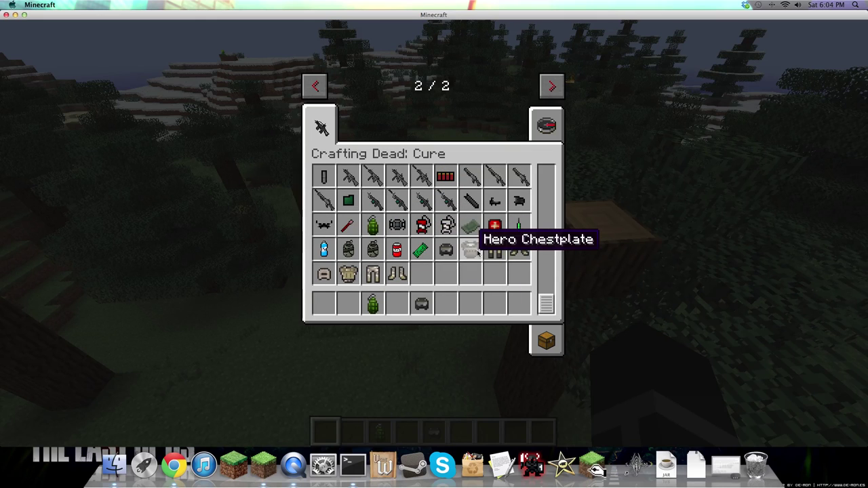
left_click(470, 249)
left_click(445, 302)
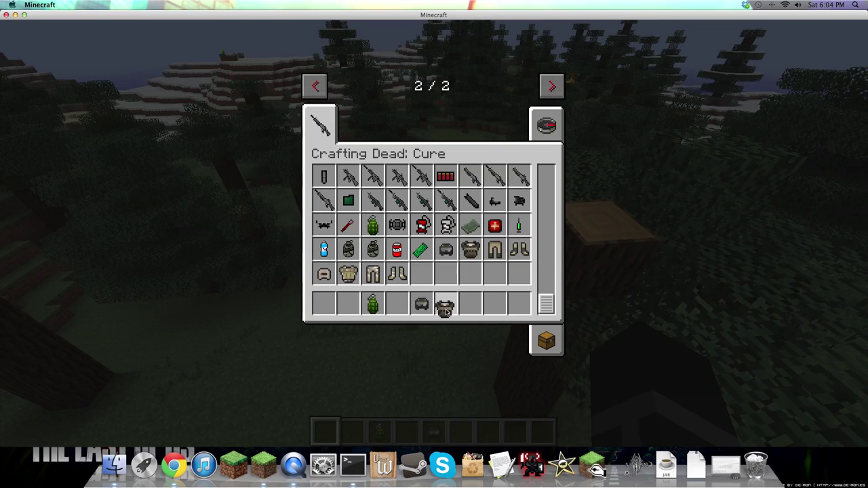
left_click(444, 305)
left_click(494, 249)
left_click(470, 305)
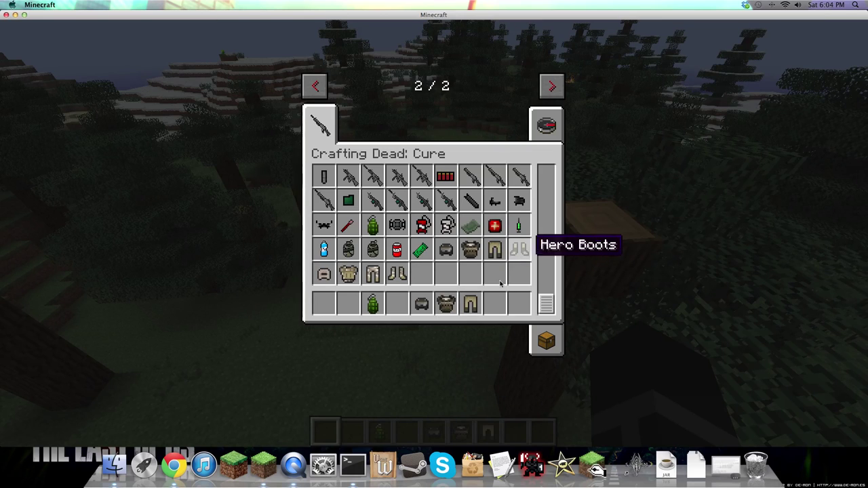
left_click(494, 304)
Equip all four Hero armor pieces from the hotbar in the survival inventory
left_click(546, 340)
left_click(494, 304, "shift")
left_click(470, 304, "shift")
left_click(445, 304, "shift")
left_click(421, 304, "shift")
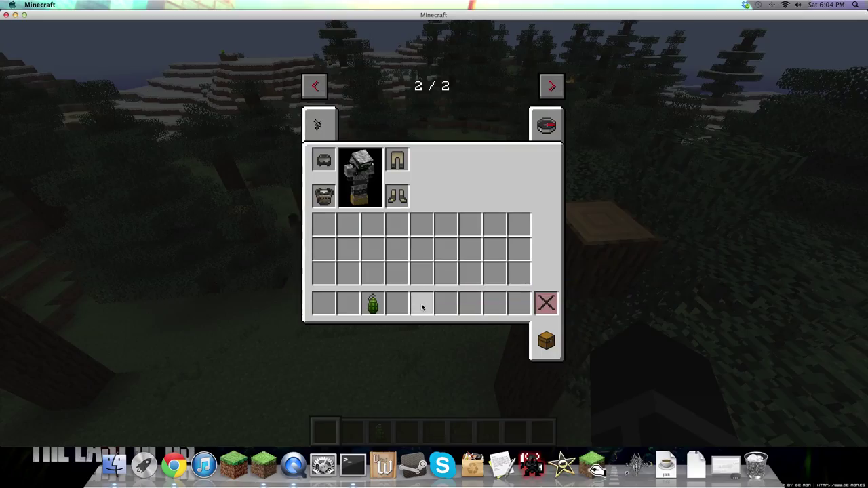
Look at the armored character in third person and return to the first-person view
key("e")
key("F5")
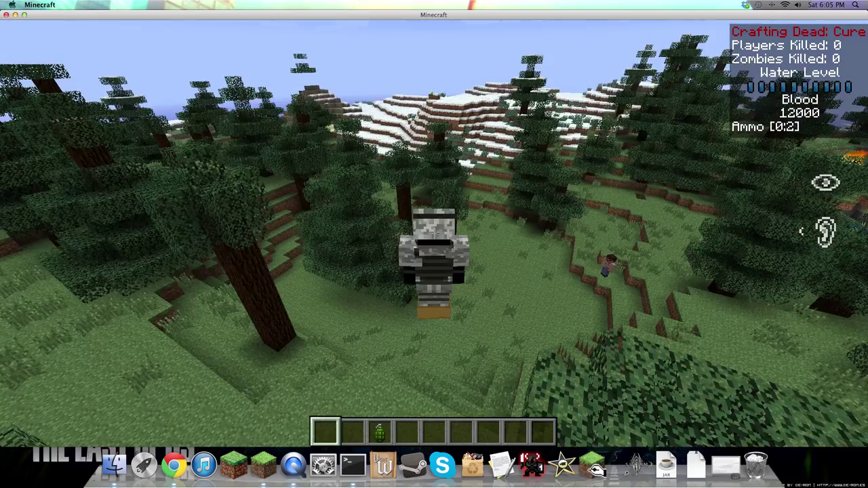
key("F5")
key("F5")
Take the grenade in hand, approach the zombie beside the forest tree and throw the grenade at it
key("3")
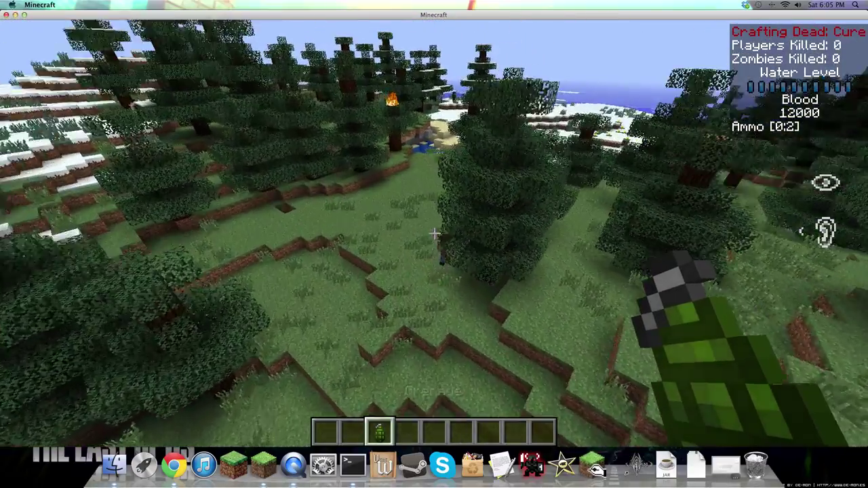
key("w")
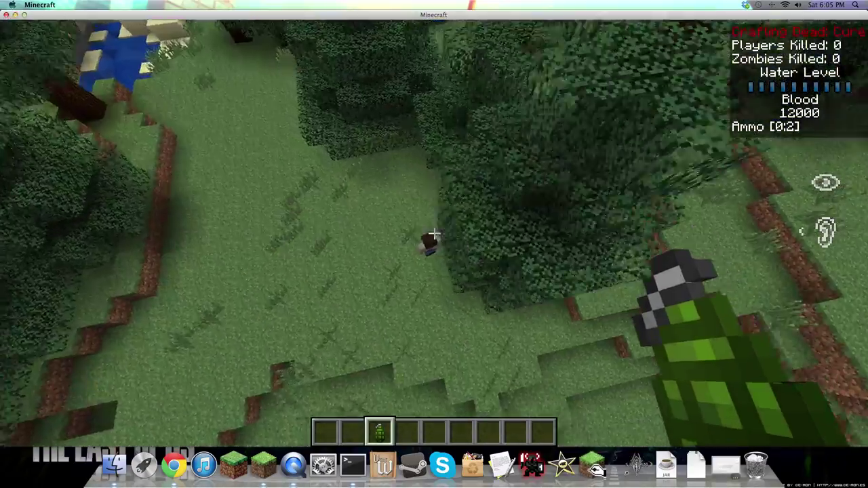
right_click(434, 233)
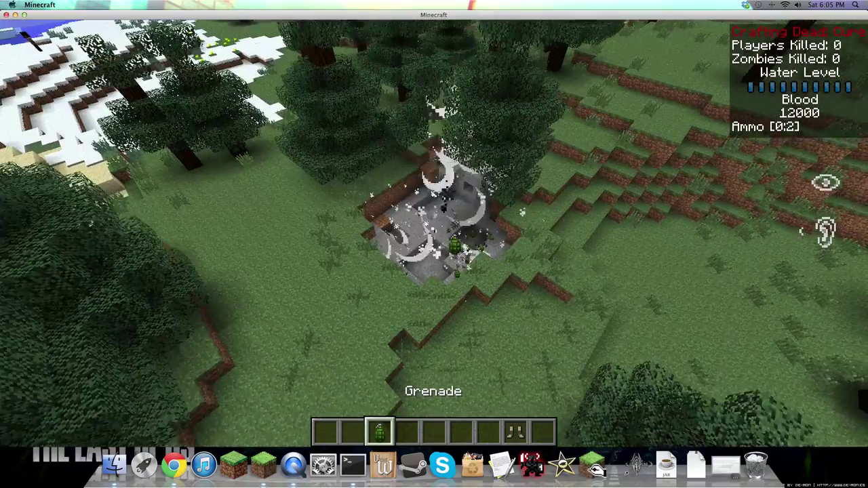
Take the Hero boots in hand and check the inventory briefly
key("8")
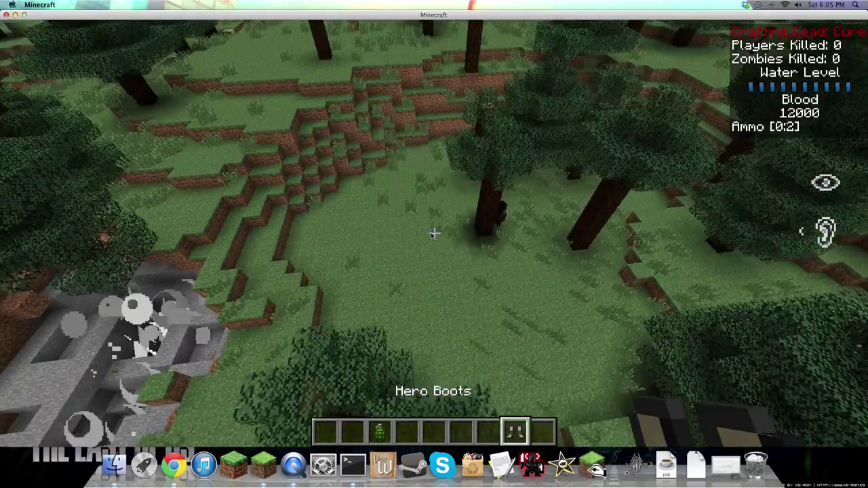
key("e")
key("e")
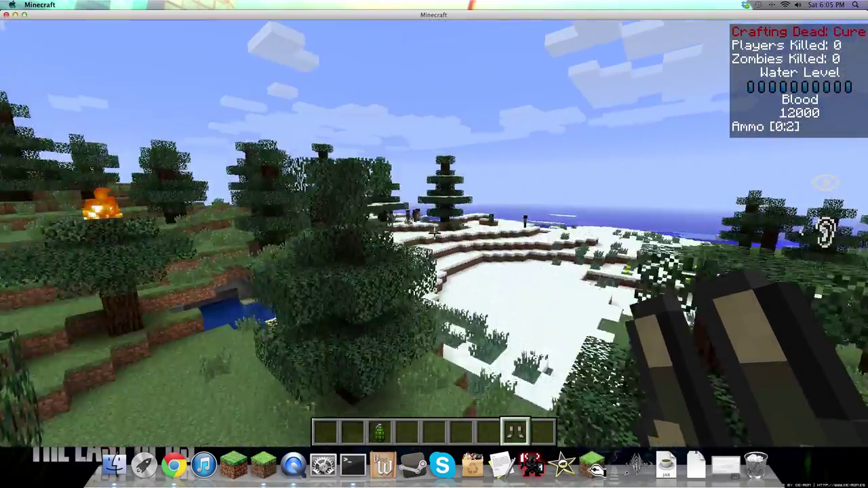
Switch back to the grenade, throw grenades at the group of zombies on the snowy ground, and pause the game
key("3")
right_click(434, 233)
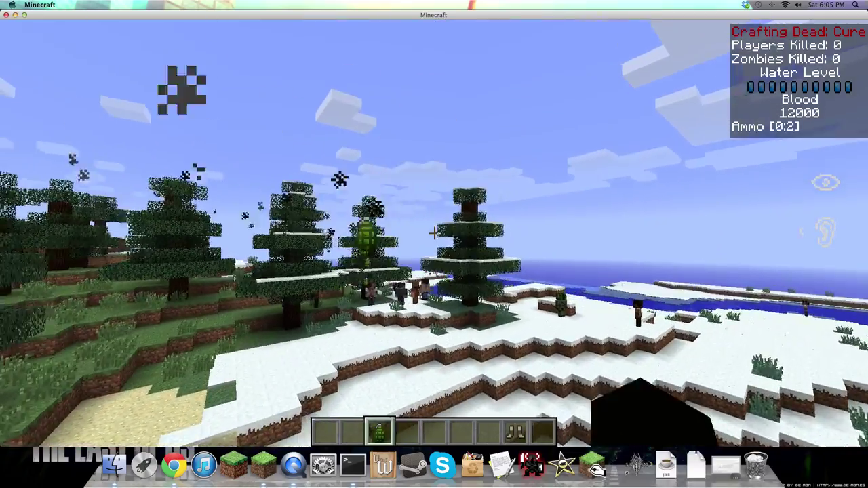
right_click(434, 233)
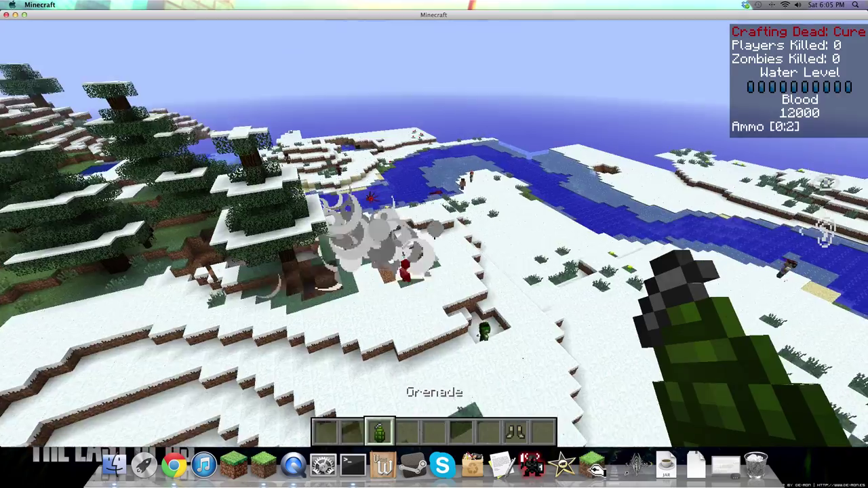
key("Escape")
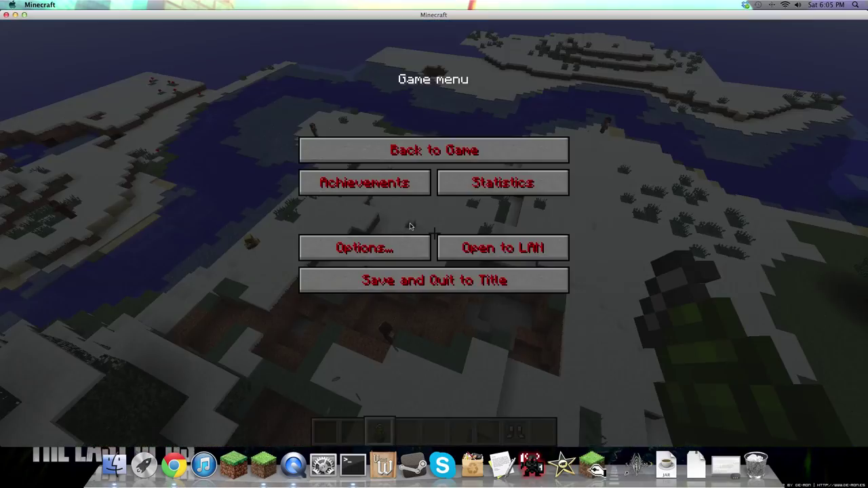